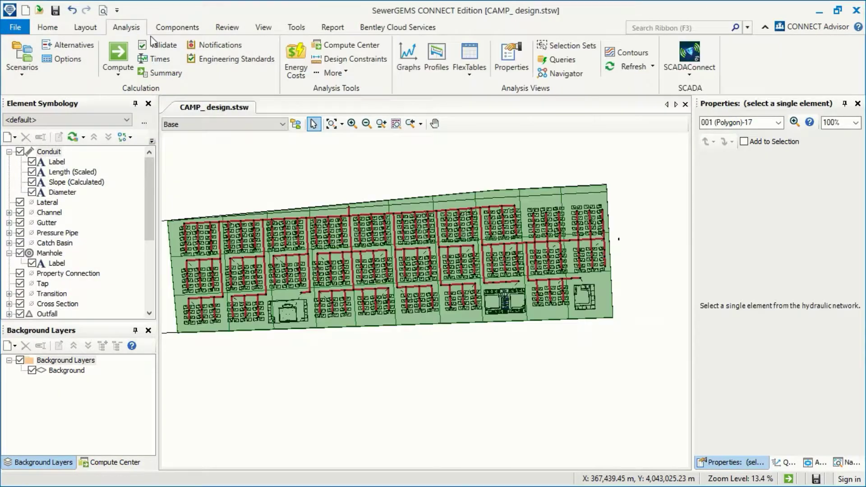
Bring up the Inflow Control Center from Components > Loading, continuing without undo support
click(172, 28)
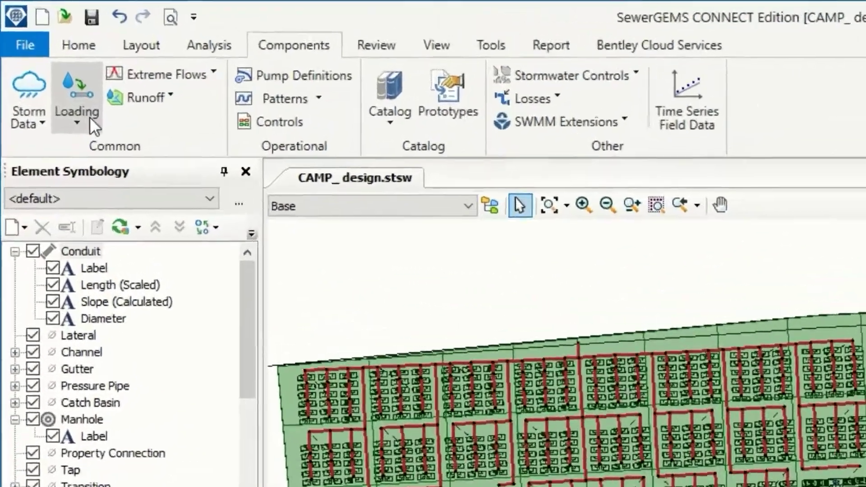
click(46, 68)
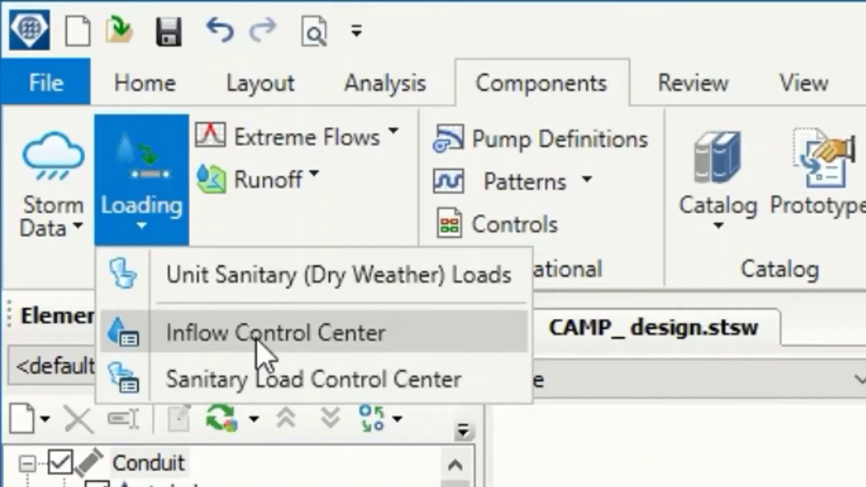
click(90, 109)
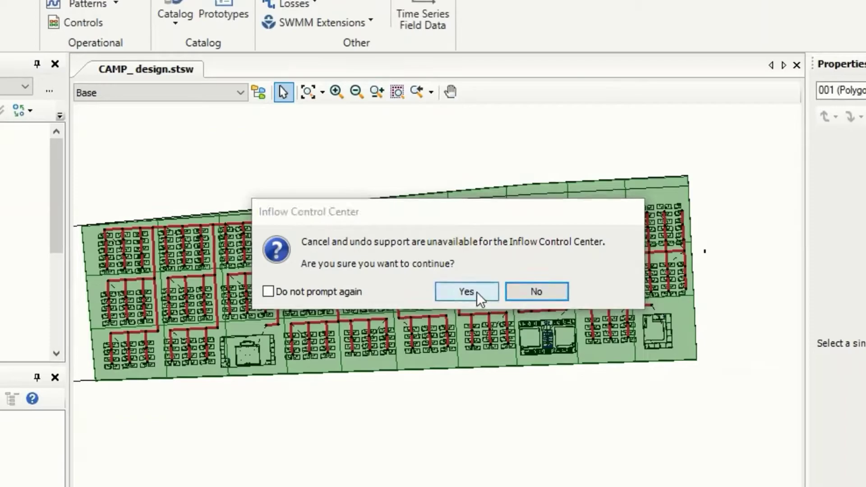
click(477, 291)
Start Add Inflows and choose the manholes through a saved selection query
click(197, 82)
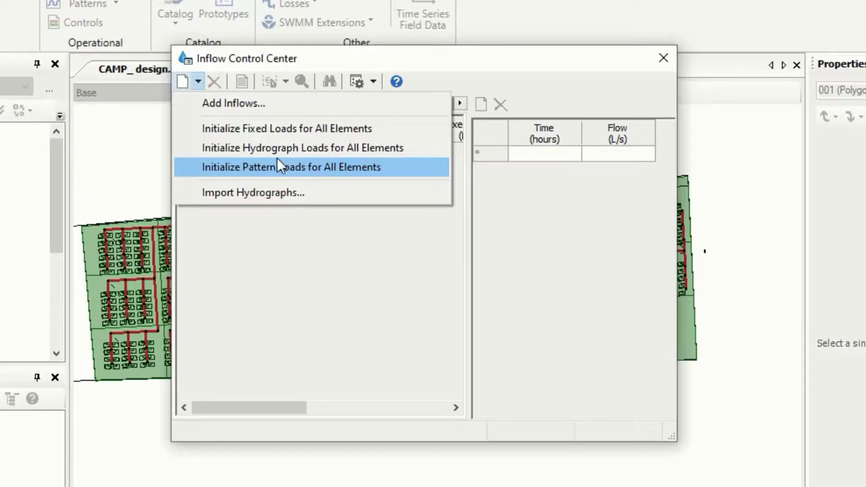
click(273, 104)
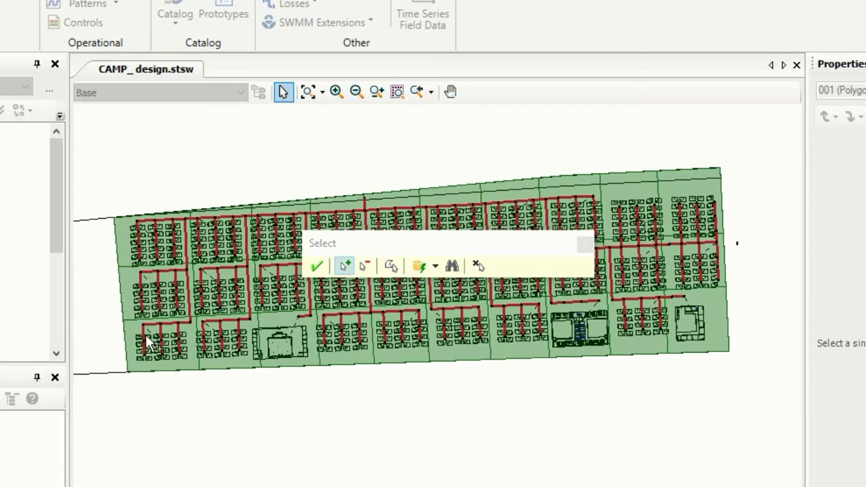
scroll(143, 336, up, 3)
scroll(146, 312, up, 3)
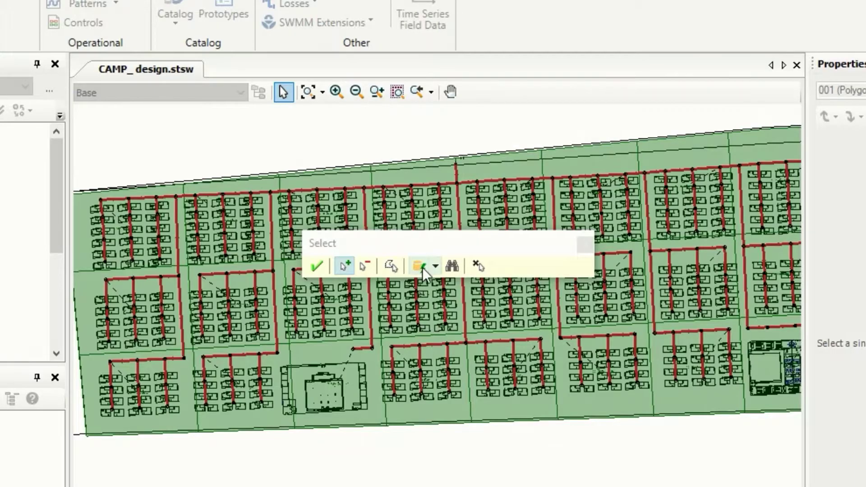
click(427, 266)
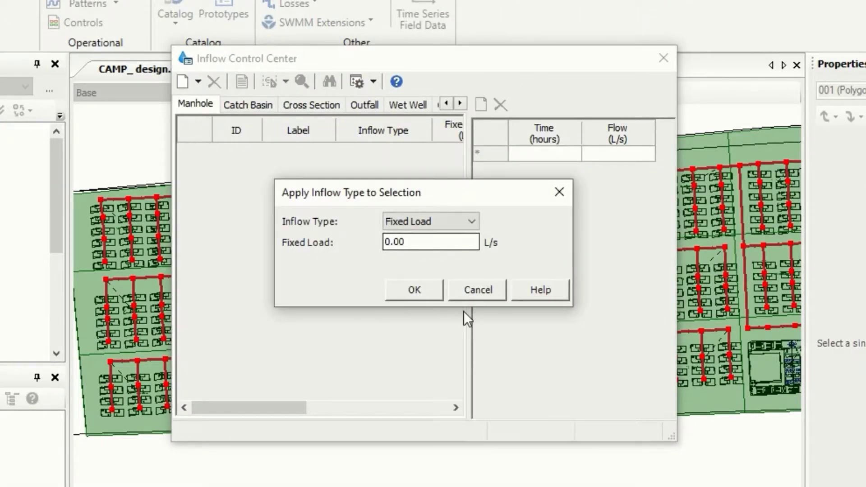
Apply the Fixed Load inflow type to the manholes and select every row of the Manhole table
click(423, 294)
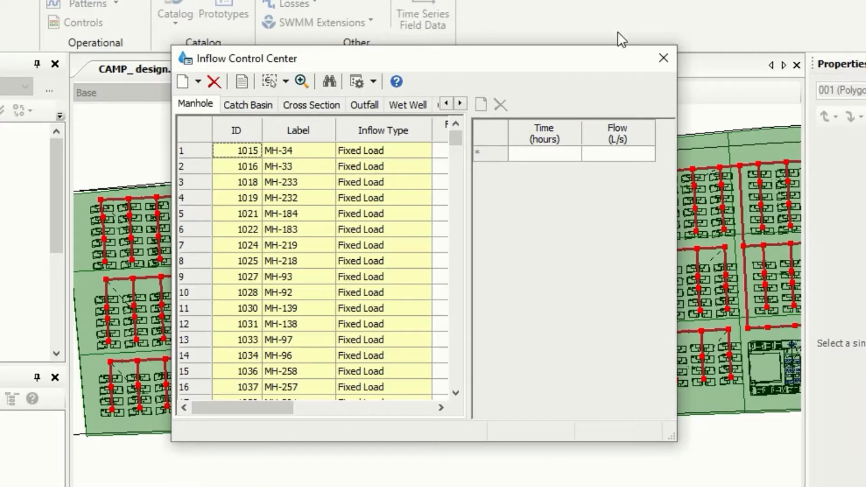
mouse_move(239, 407)
mouse_down()
mouse_move(338, 414)
mouse_move(294, 406)
mouse_up()
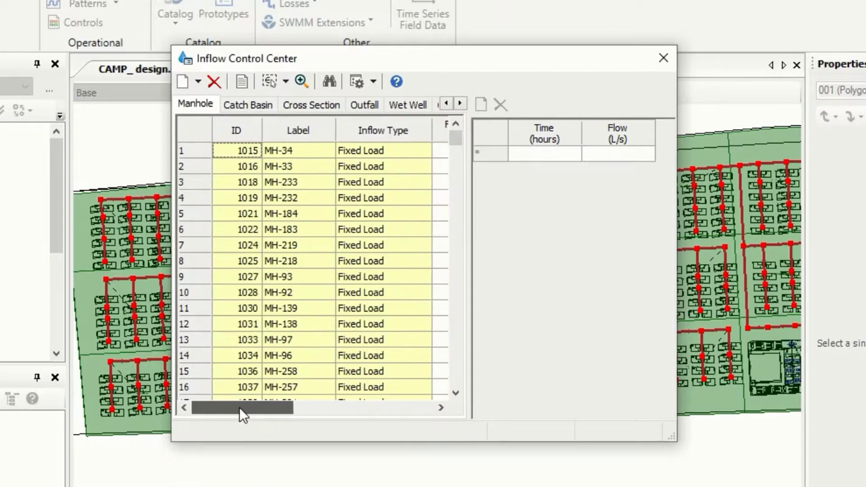
click(197, 150)
click(197, 131)
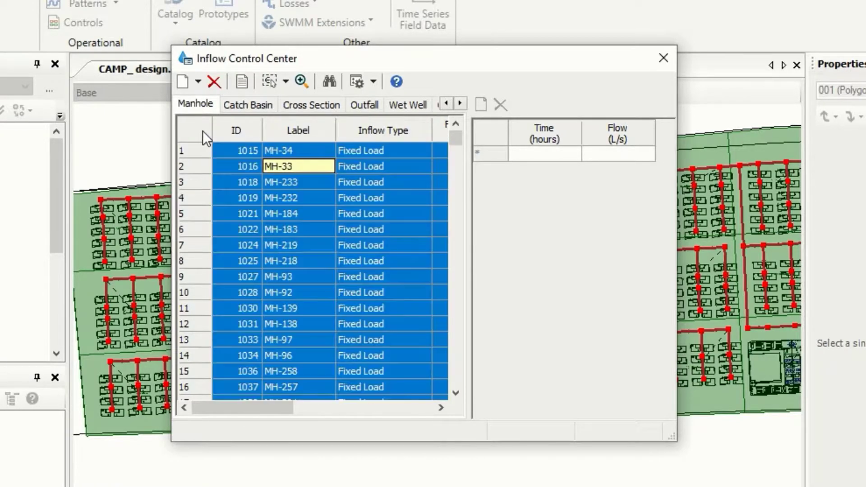
Copy the manhole inflow rows with headers and move to cell A1 of a blank Excel sheet
right_click(241, 167)
click(242, 168)
right_click(242, 167)
click(291, 198)
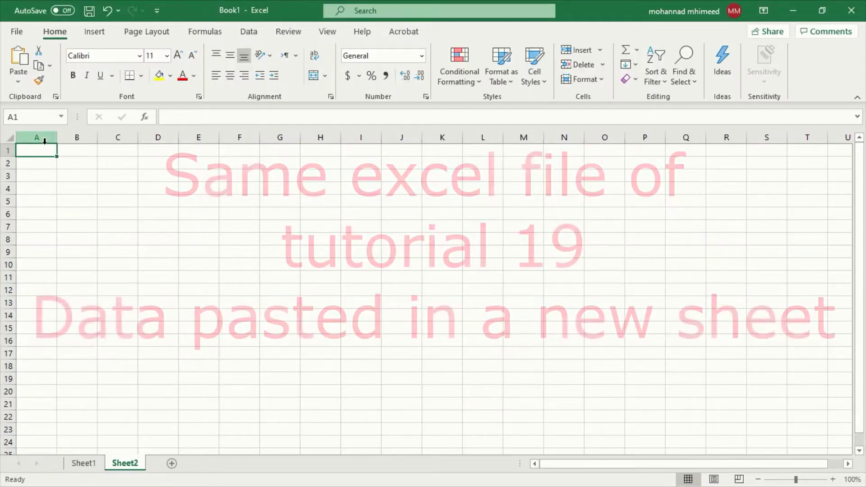
right_click(28, 150)
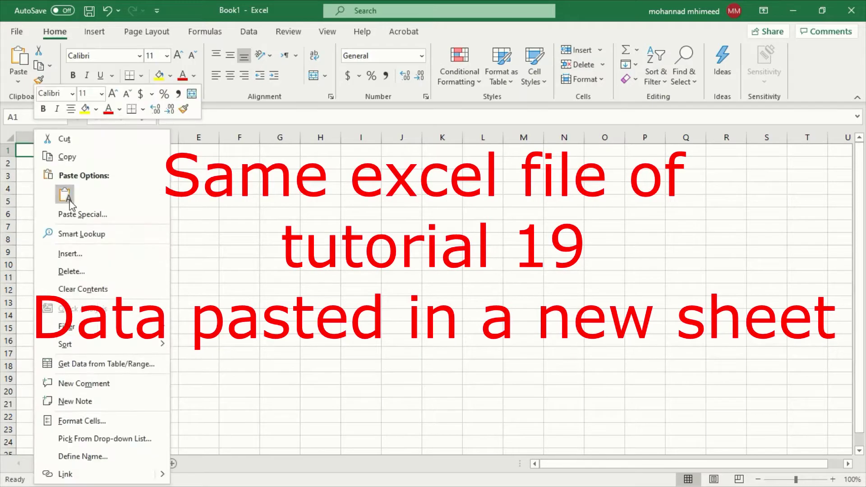
Paste the inflow table at A1 on Sheet2 and widen column D to show Fixed Load (L/s)
click(65, 196)
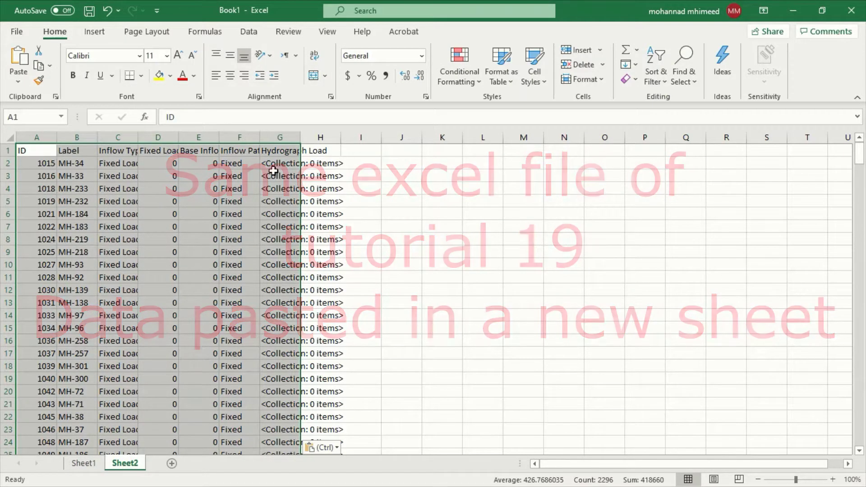
click(280, 176)
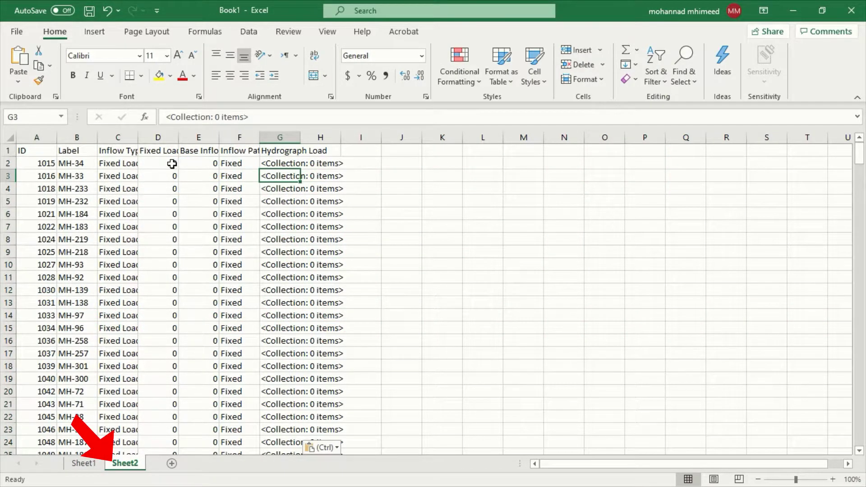
drag(180, 136, 216, 136)
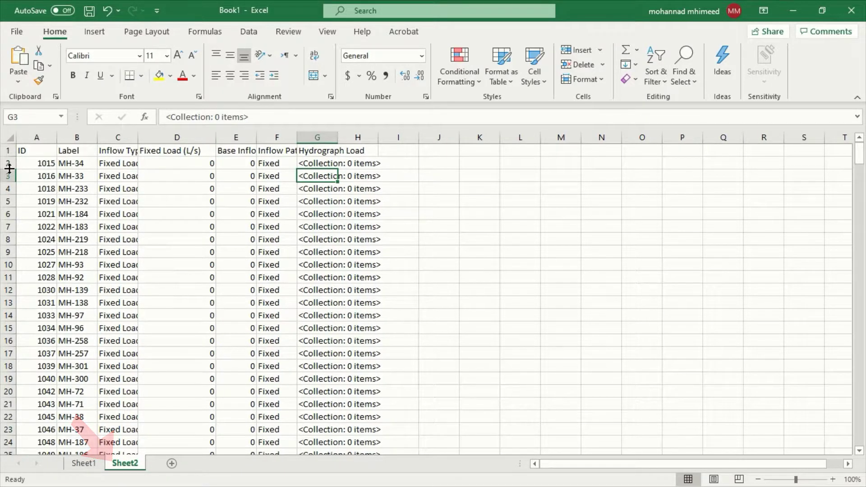
Go to Sheet1 and begin selecting the outflow manhole labels from C2 downward
key(ctrl+Page_Up)
drag(144, 163, 132, 484)
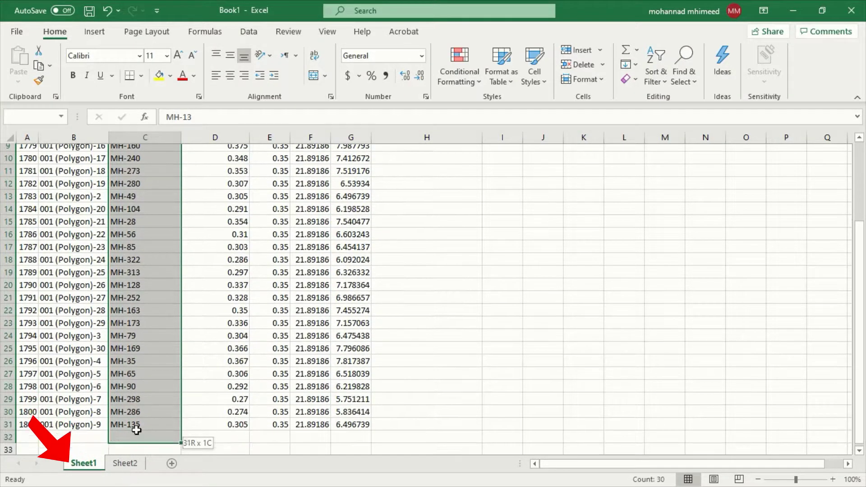
Copy Sheet1's labels C2:C31 and paste them as values into Sheet2's column B
drag(133, 484, 140, 411)
key(ctrl+c)
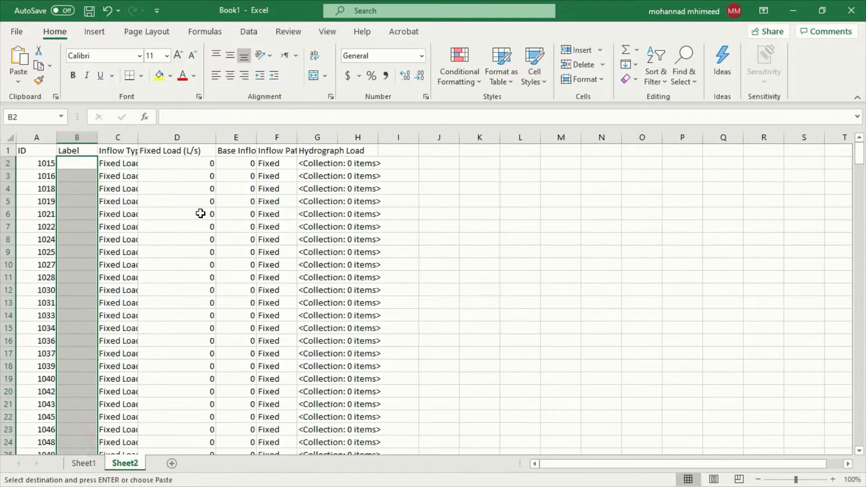
key(ctrl+Page_Down)
right_click(85, 160)
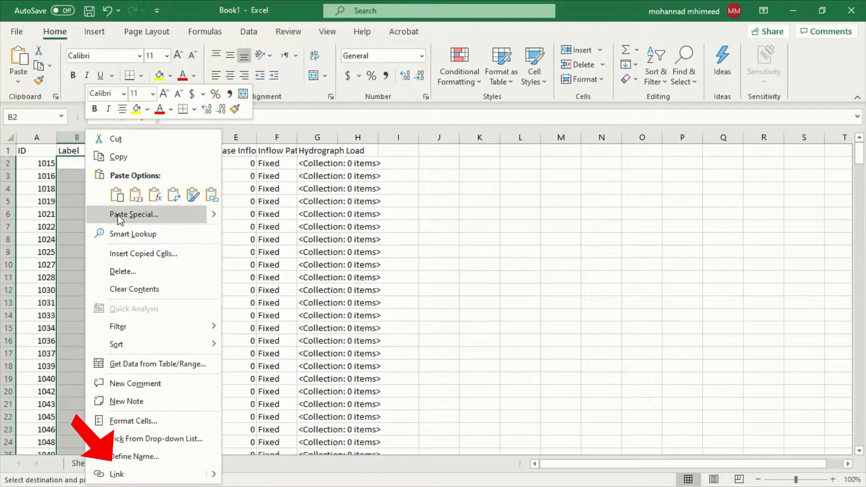
click(139, 195)
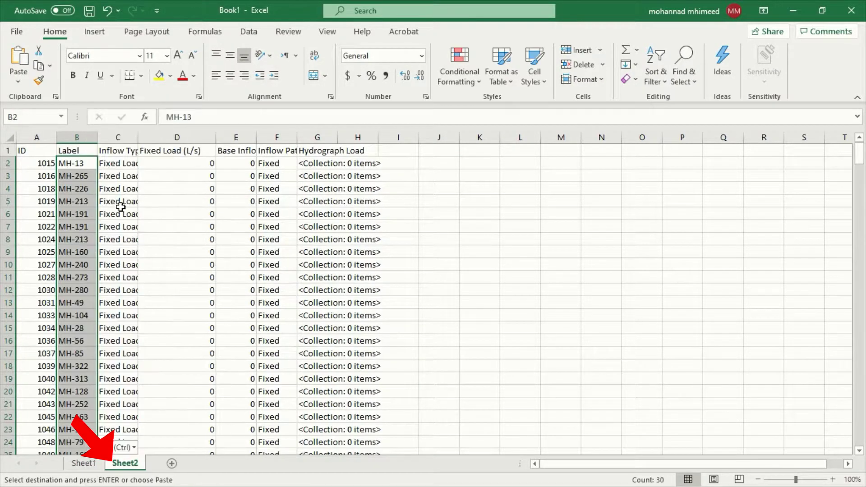
scroll(68, 270, down, 7)
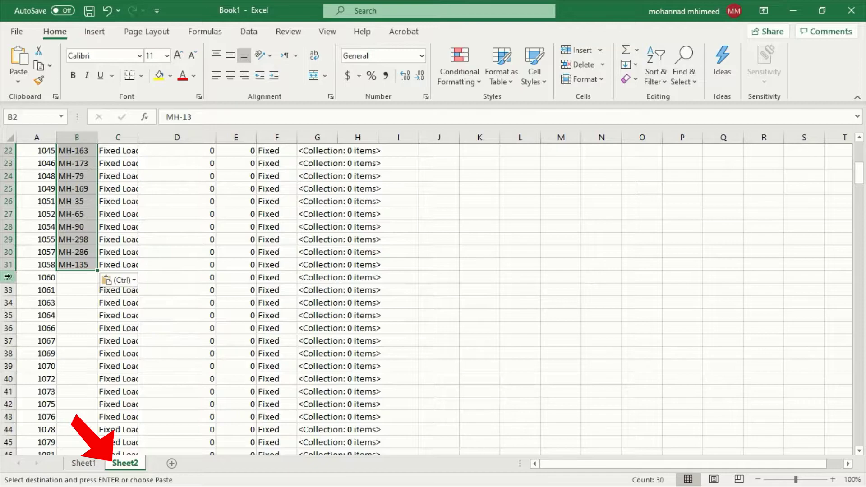
mouse_move(9, 278)
mouse_down()
mouse_move(33, 482)
mouse_move(14, 447)
mouse_up()
Clear the extra rows below row 31 and select the computed flows G2:G31 on Sheet1
key(Delete)
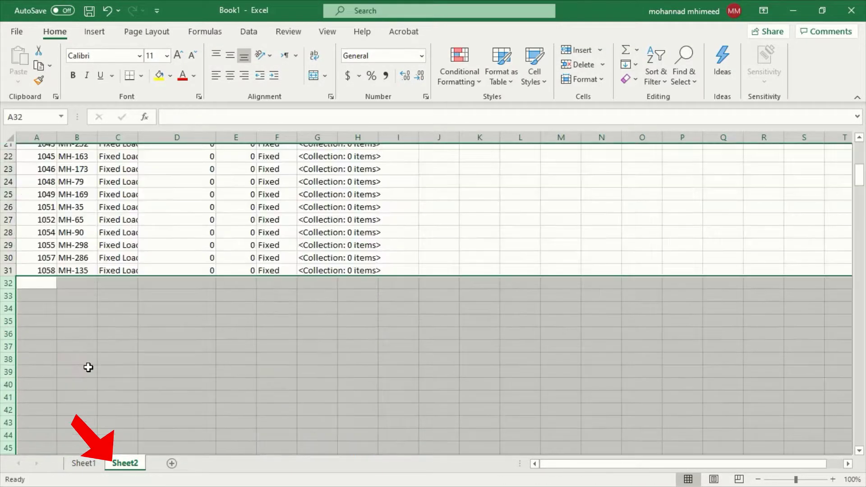
scroll(88, 368, up, 4)
scroll(176, 251, up, 4)
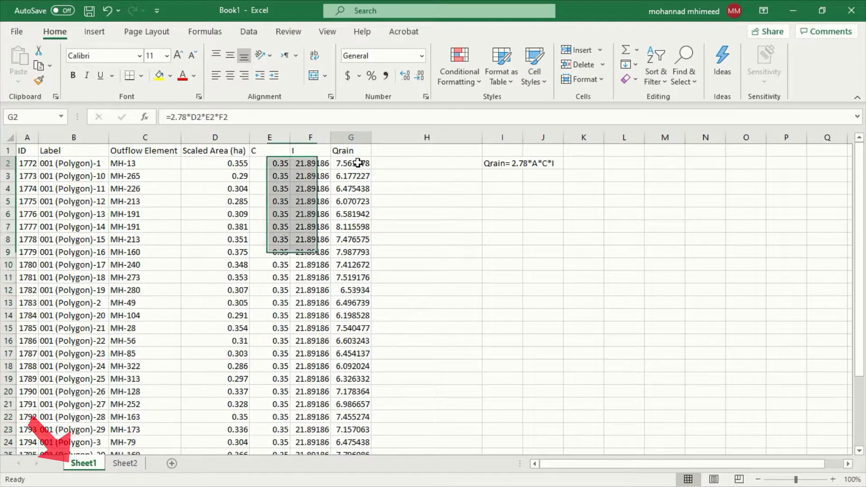
mouse_move(351, 163)
mouse_down()
mouse_move(359, 479)
mouse_move(367, 406)
mouse_up()
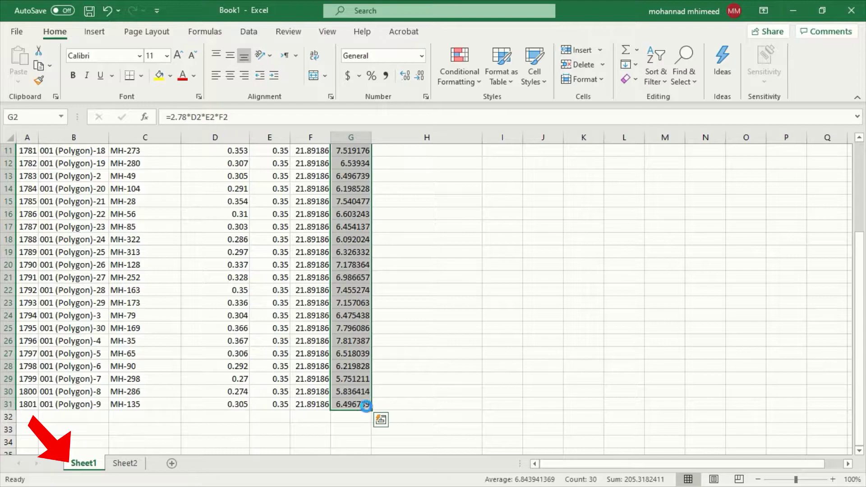
Copy the computed flows and paste them into Sheet2's Fixed Load (L/s) column at D2
key(ctrl+c)
click(125, 463)
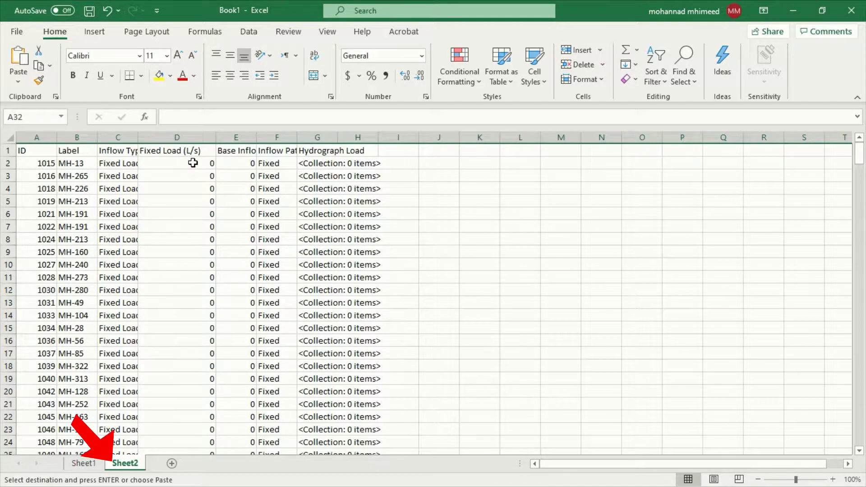
right_click(193, 163)
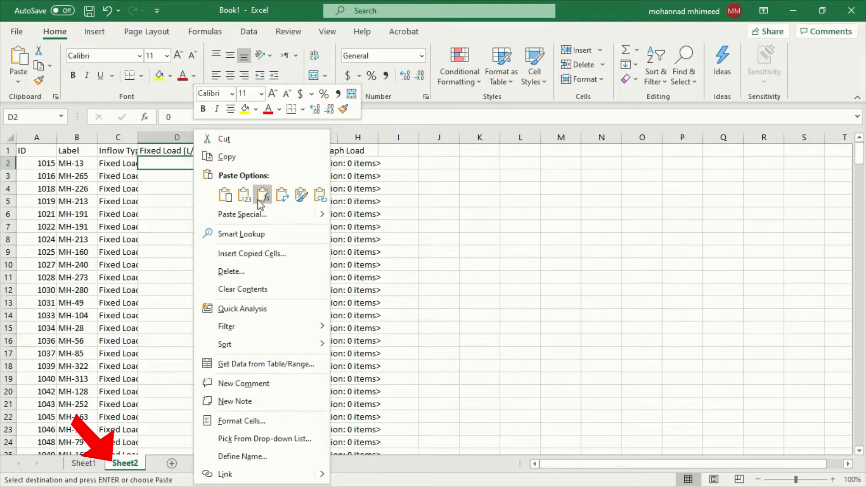
click(243, 197)
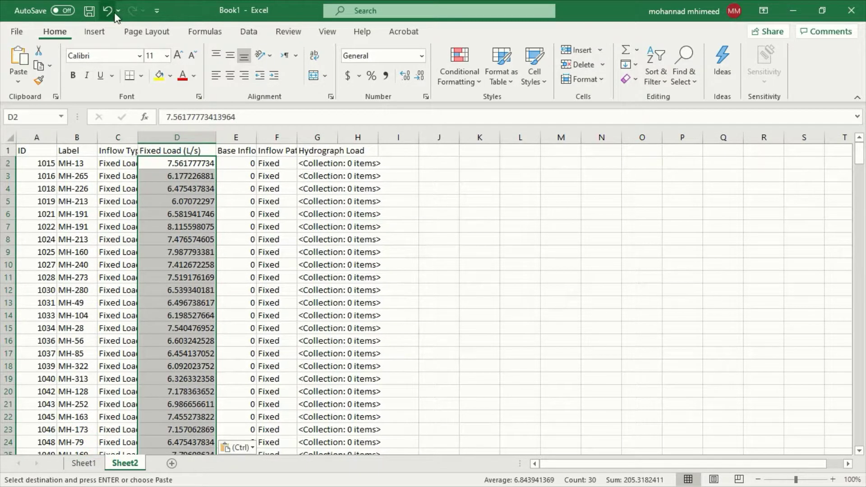
Save the workbook as Rain in the 01_Sewergems _EX folder
click(88, 10)
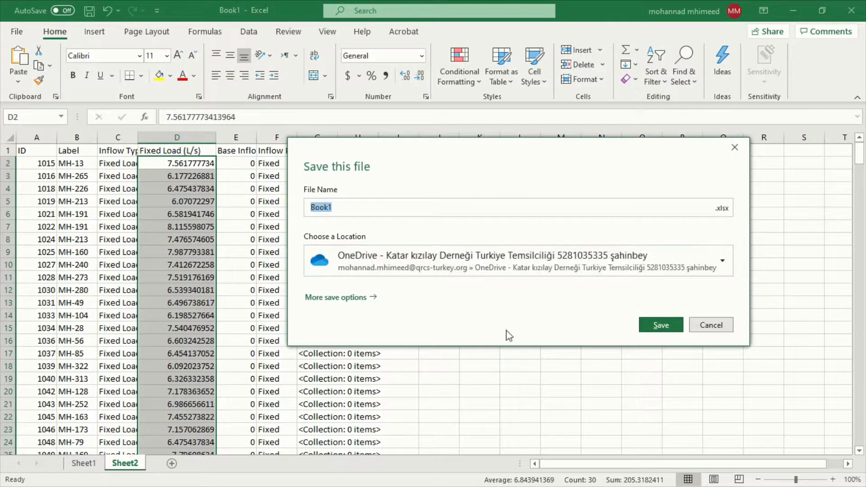
click(342, 298)
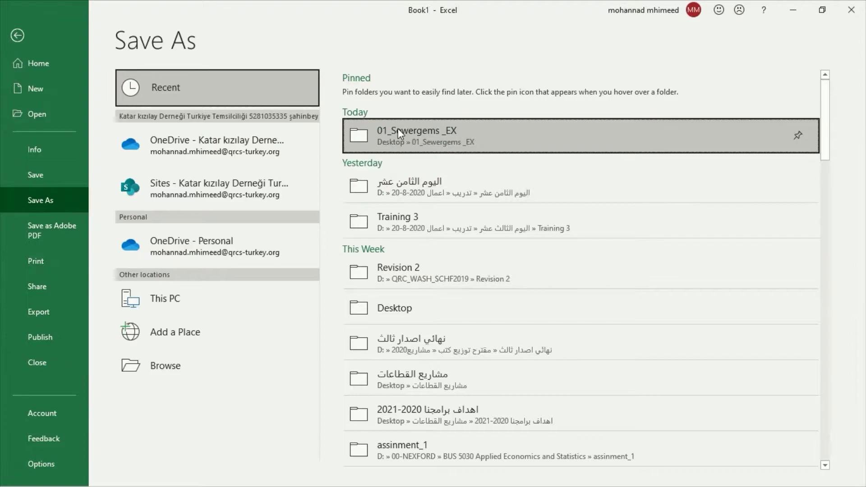
click(398, 128)
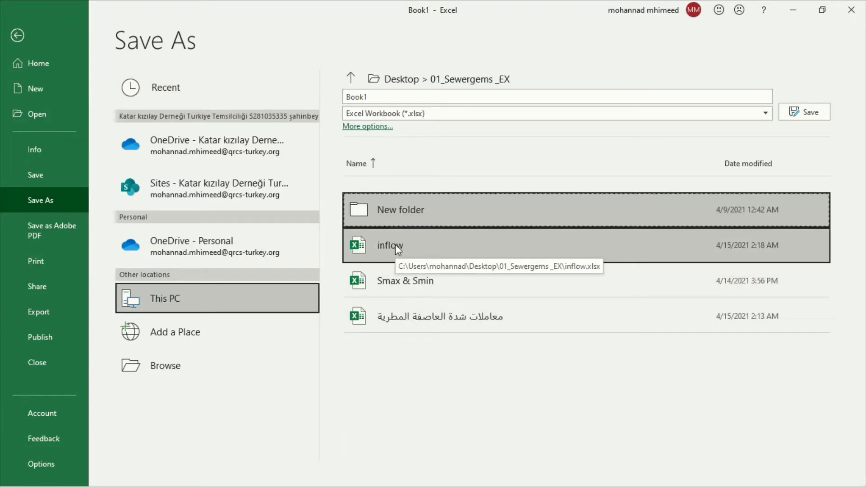
click(390, 97)
text(Rain)
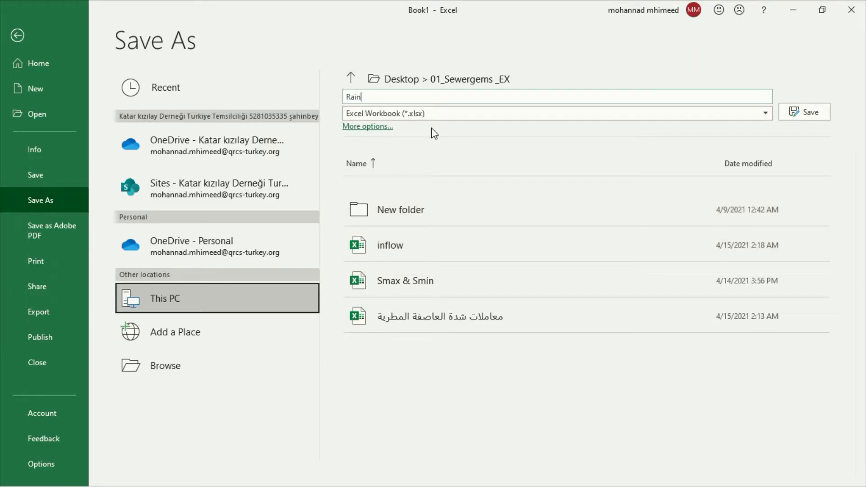
click(804, 112)
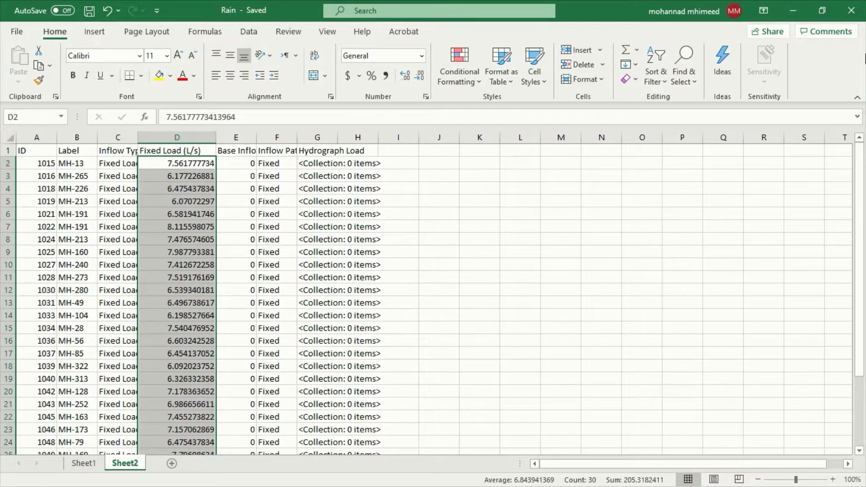
Close Excel and delete all manhole inflow rows in the Inflow Control Center
click(853, 12)
scroll(339, 270, down, 10)
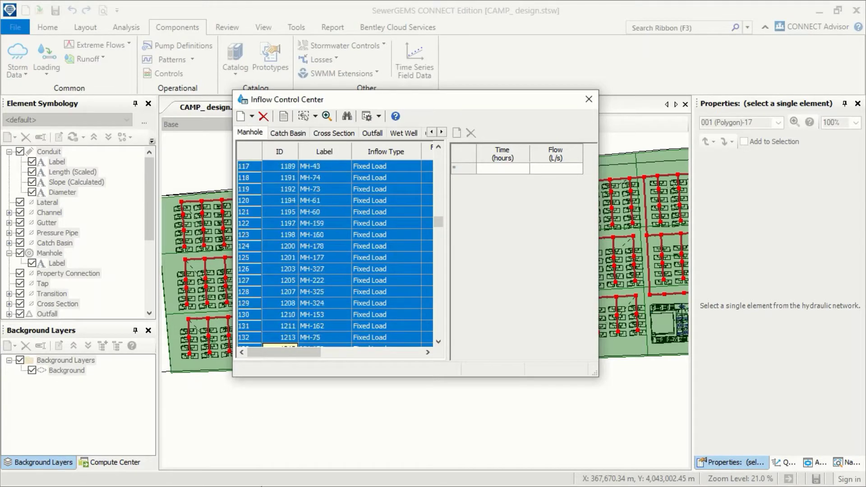
scroll(339, 271, down, 10)
scroll(339, 271, down, 10)
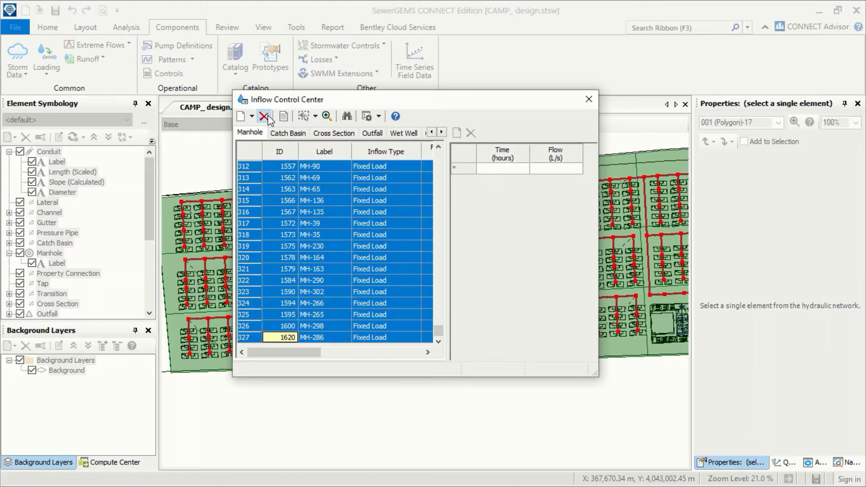
click(265, 117)
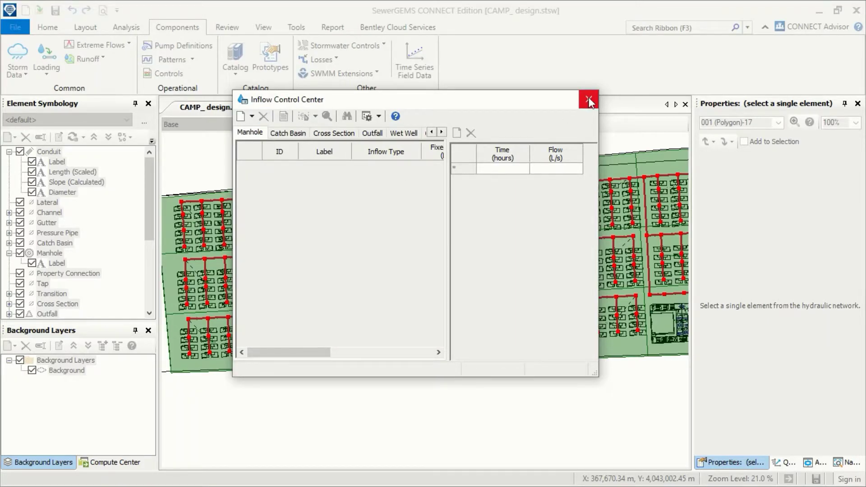
Close the Inflow Control Center, deselect everything and pan the full sewer network into view
click(589, 99)
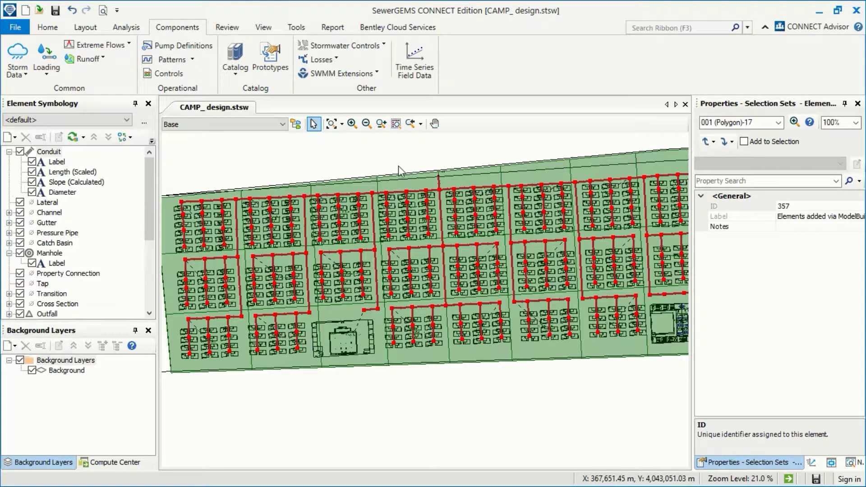
click(398, 166)
scroll(386, 189, down, 1)
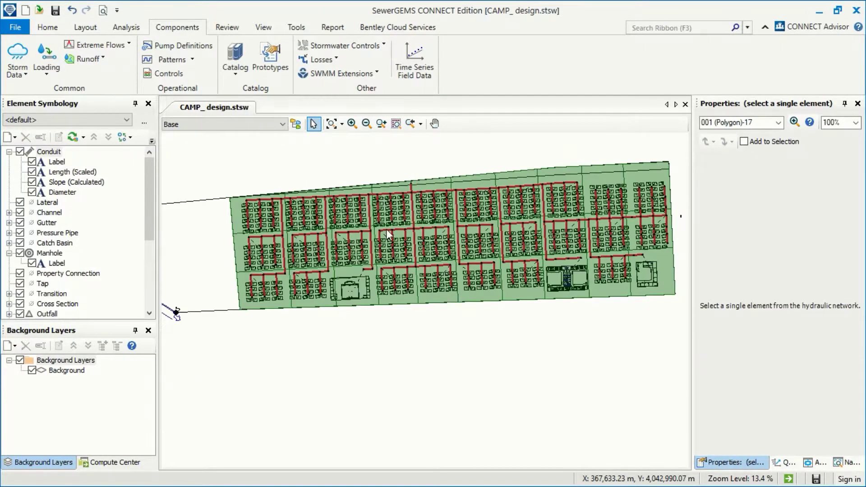
scroll(466, 288, down, 1)
middle_drag(466, 287, 528, 235)
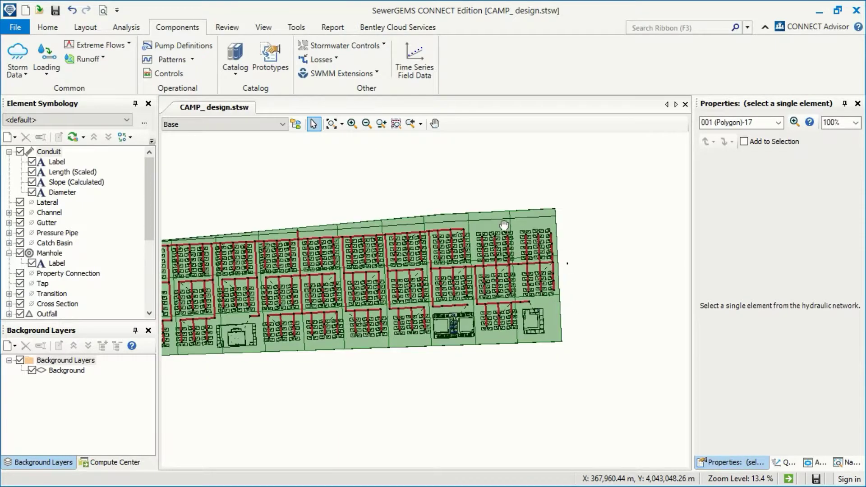
middle_drag(559, 203, 593, 185)
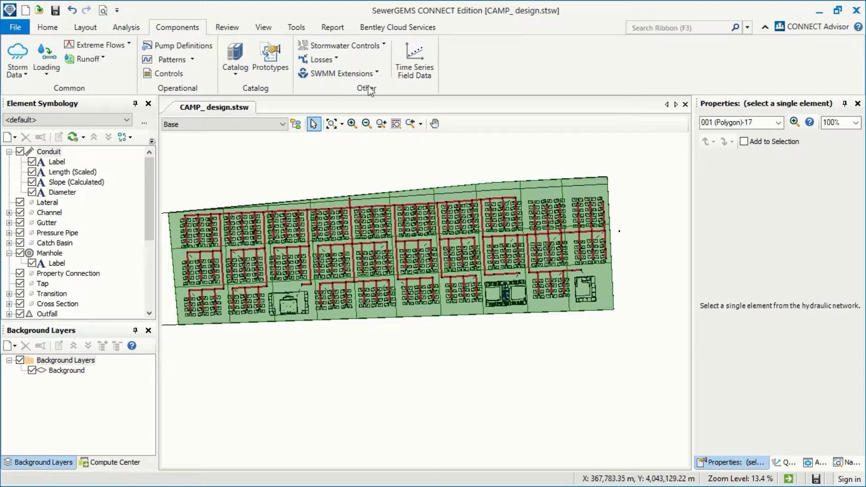
Select all catchments via Home > Select By Element and delete the 30 polygons
click(48, 27)
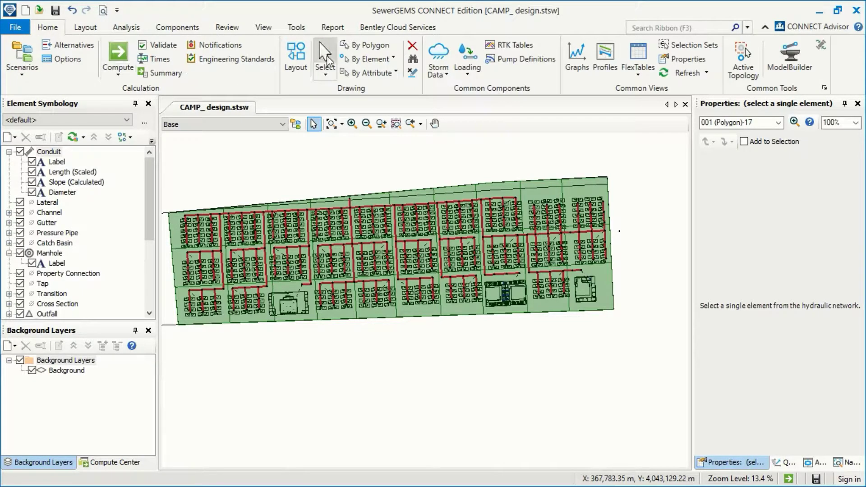
click(389, 60)
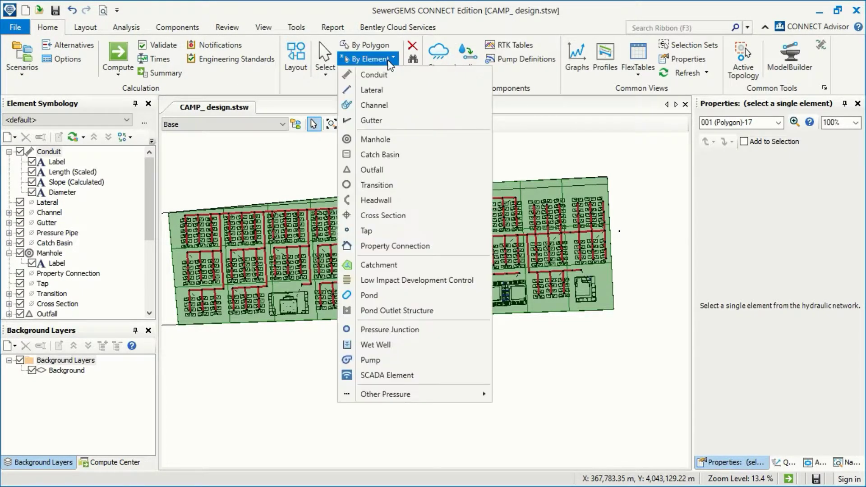
click(398, 266)
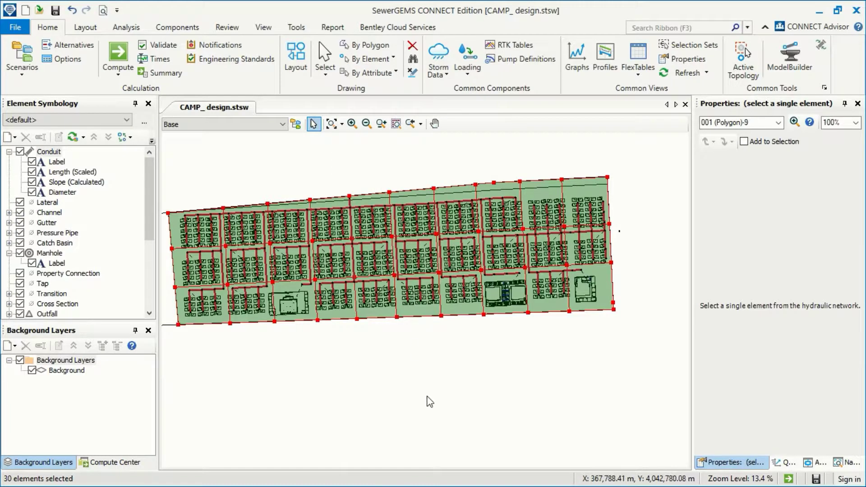
key(Delete)
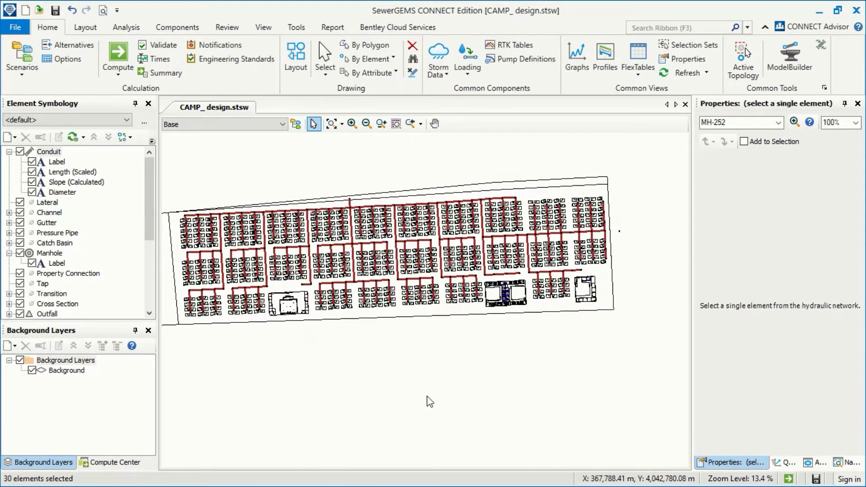
drag(420, 271, 460, 271)
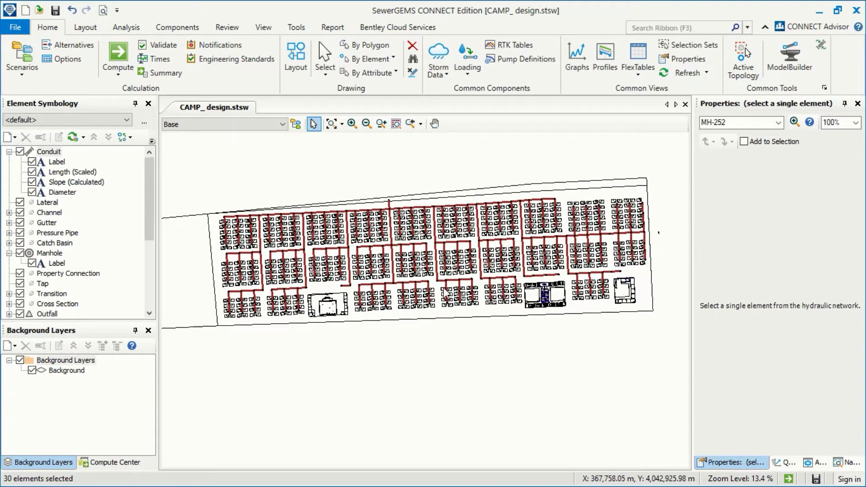
Create a new ModelBuilder connection with Excel 2013/2010/2007 as the data source type
click(797, 57)
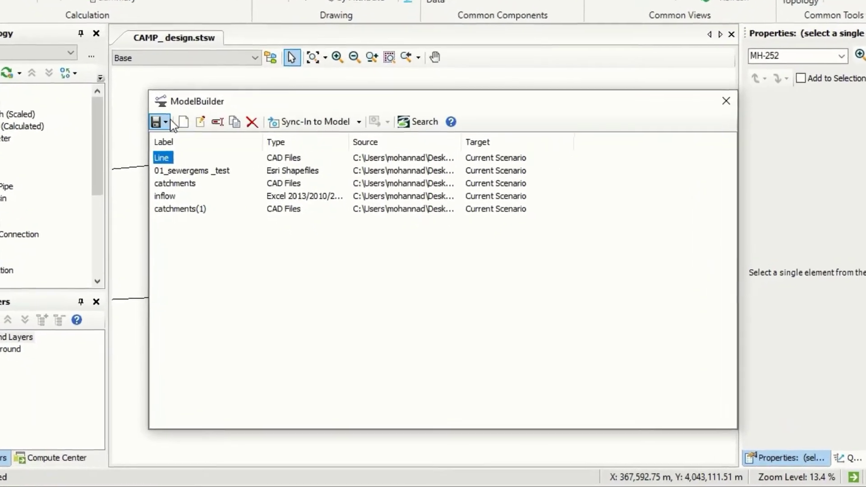
click(183, 121)
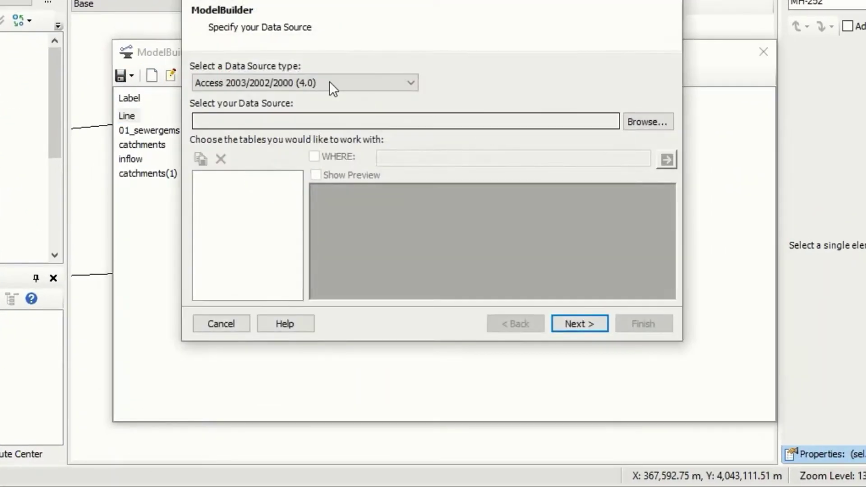
click(329, 82)
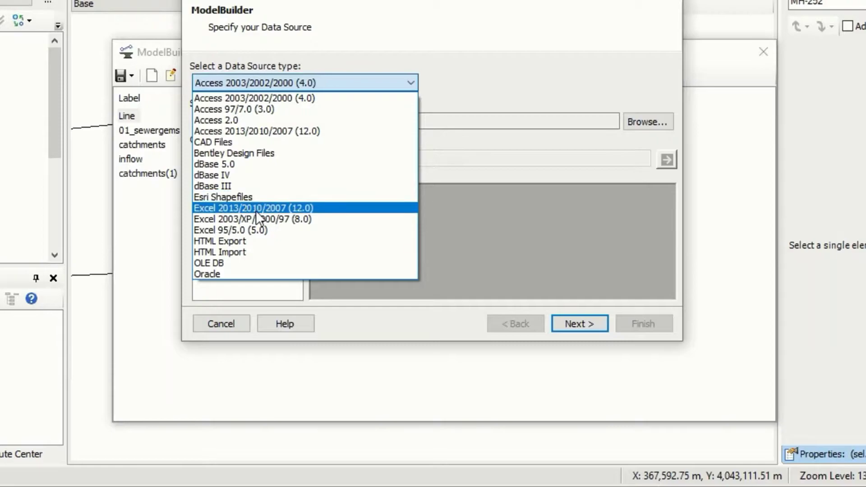
click(281, 204)
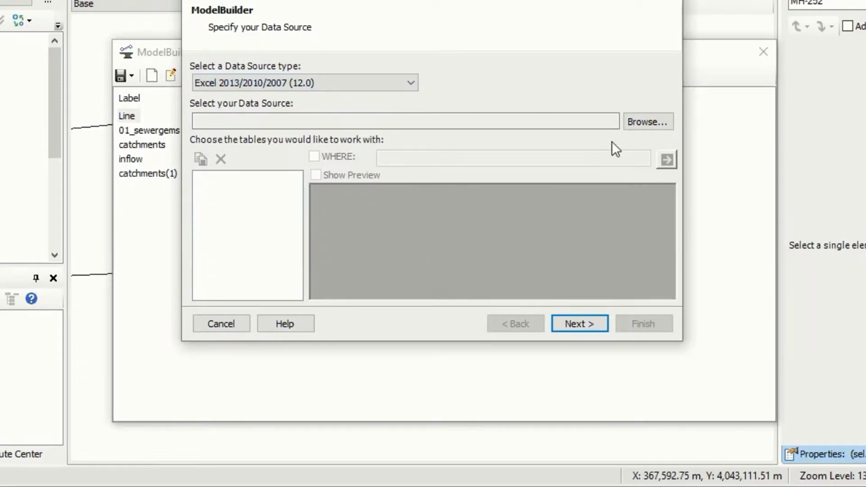
Point the source to Rain.xlsx and exclude Sheet1$ so only Sheet2$ is imported
click(634, 120)
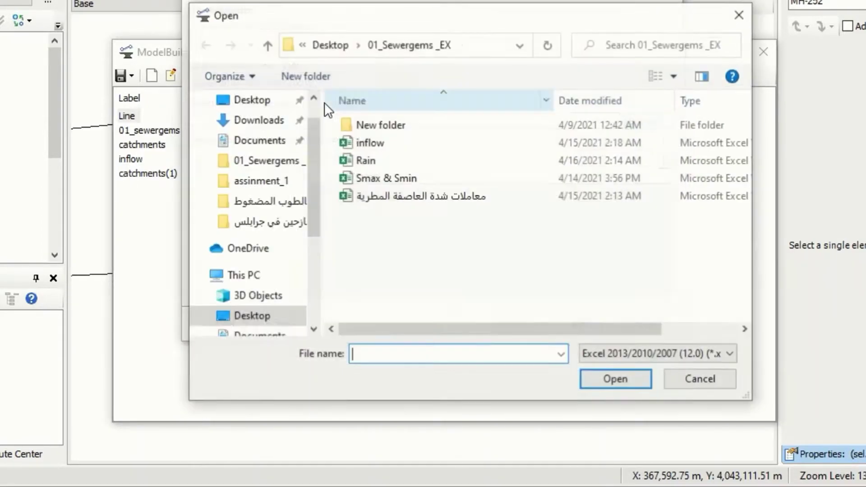
click(383, 158)
click(616, 379)
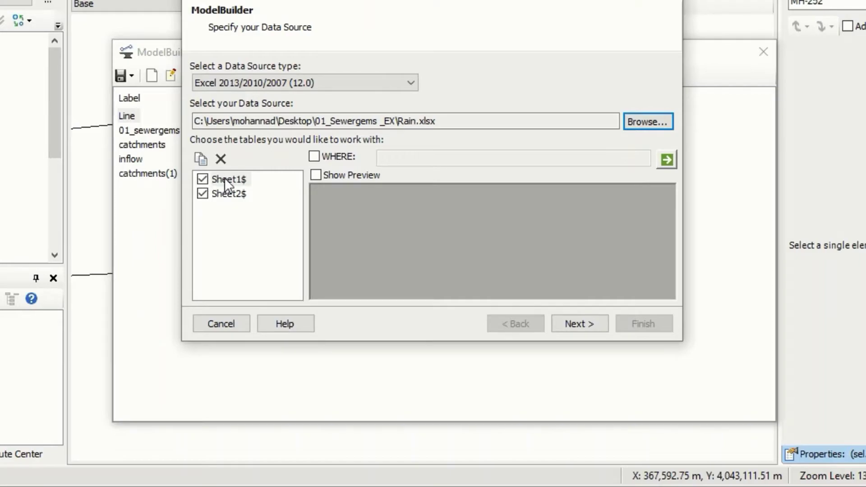
click(203, 180)
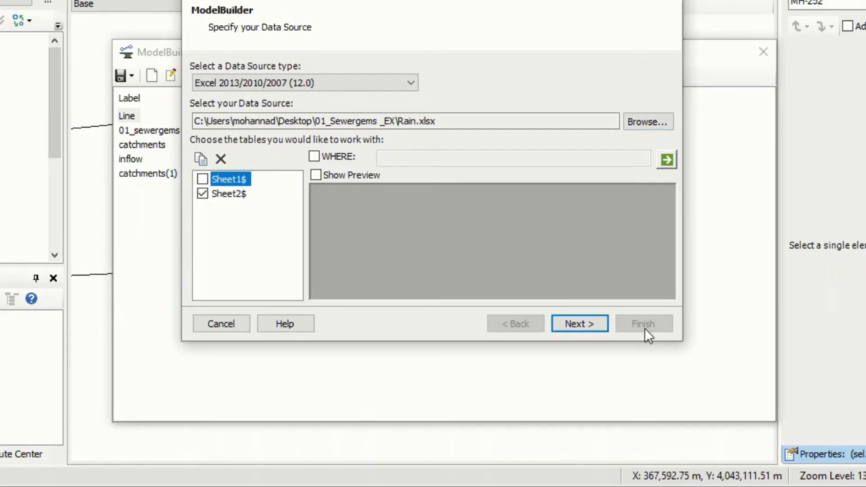
Set the coordinate unit to m on the spatial options page and advance
click(584, 319)
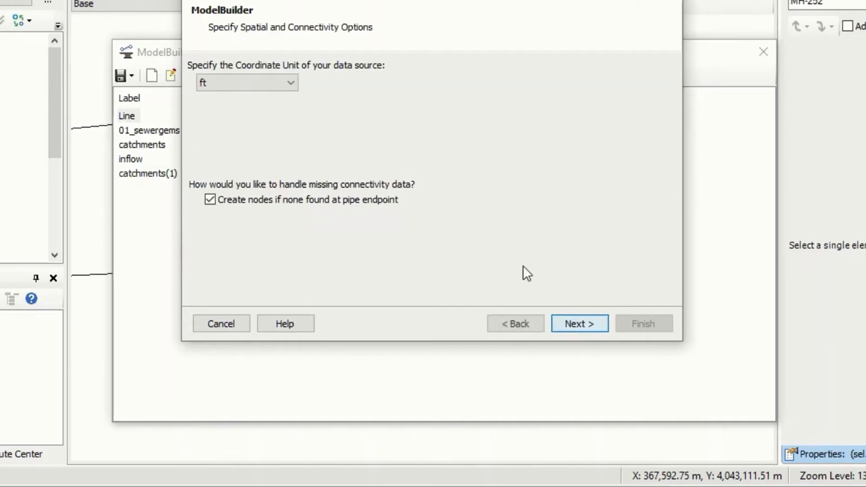
click(247, 82)
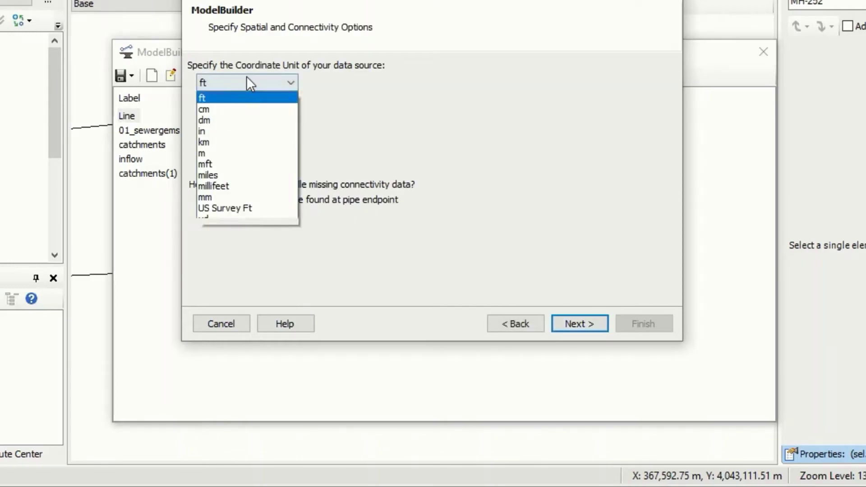
click(229, 153)
click(580, 318)
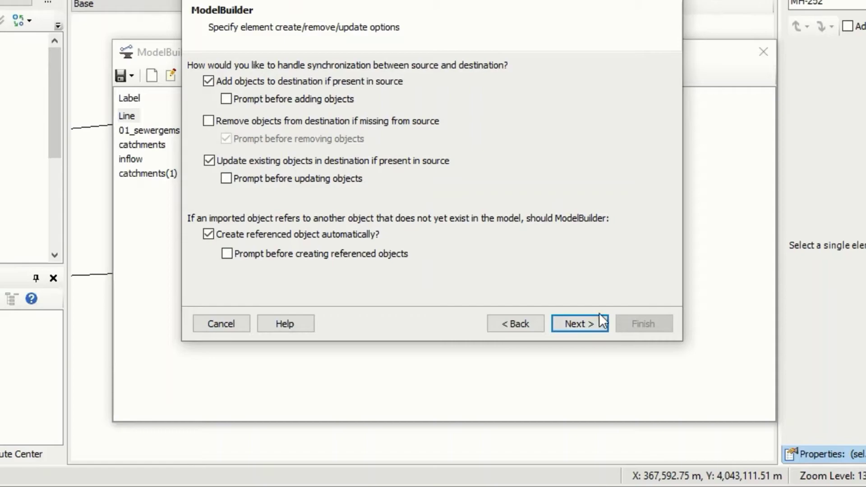
Keep Current Scenario and key field Label, advancing to the Sheet2$ field mappings
click(578, 322)
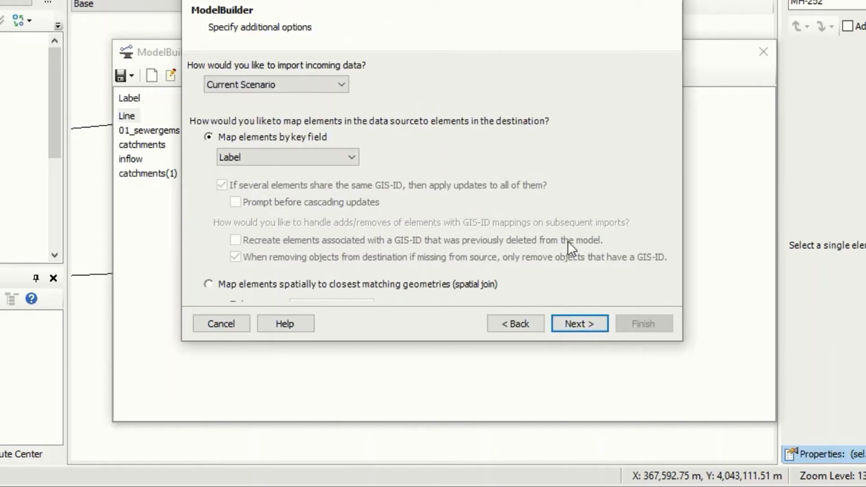
click(580, 324)
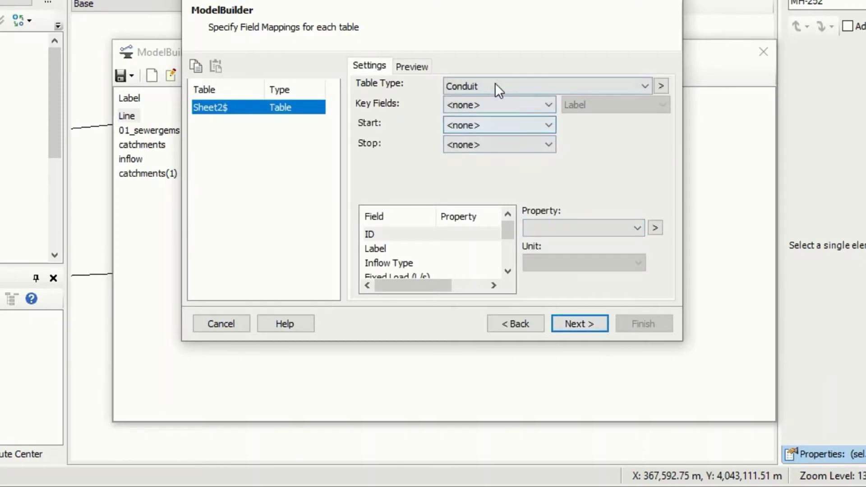
Choose 'Manhole, Inflow (Wet) Collection' as the table type for Sheet2$
click(510, 85)
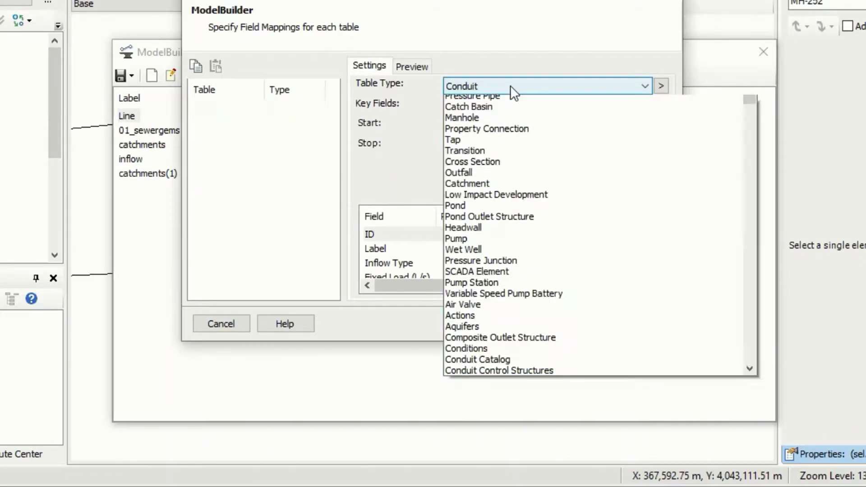
scroll(542, 224, down, 5)
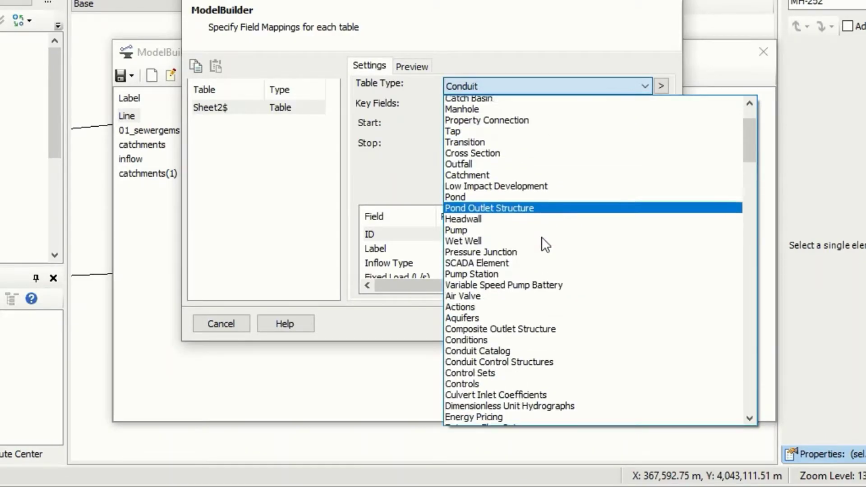
scroll(542, 231, down, 5)
scroll(542, 237, down, 5)
scroll(542, 237, down, 3)
scroll(541, 241, down, 3)
scroll(543, 242, down, 3)
scroll(544, 245, down, 3)
scroll(545, 257, down, 3)
scroll(546, 265, down, 3)
scroll(547, 280, down, 3)
scroll(548, 288, down, 3)
scroll(548, 288, down, 4)
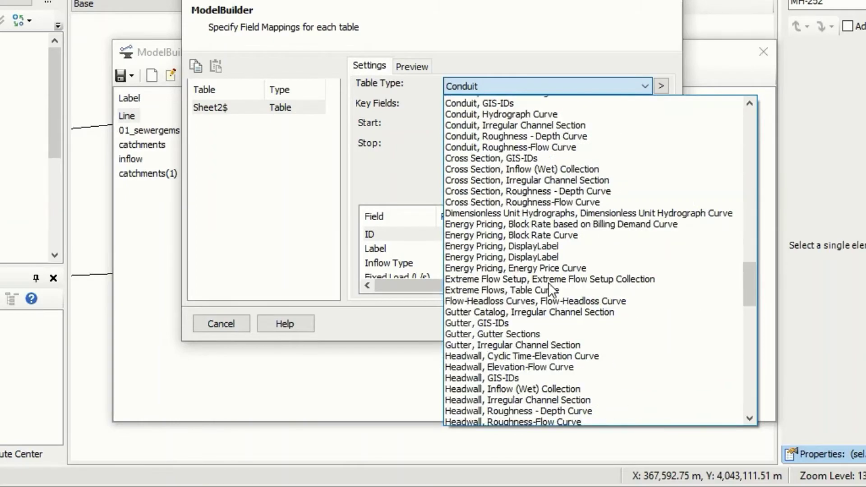
scroll(549, 288, down, 3)
scroll(548, 288, down, 3)
scroll(548, 288, down, 2)
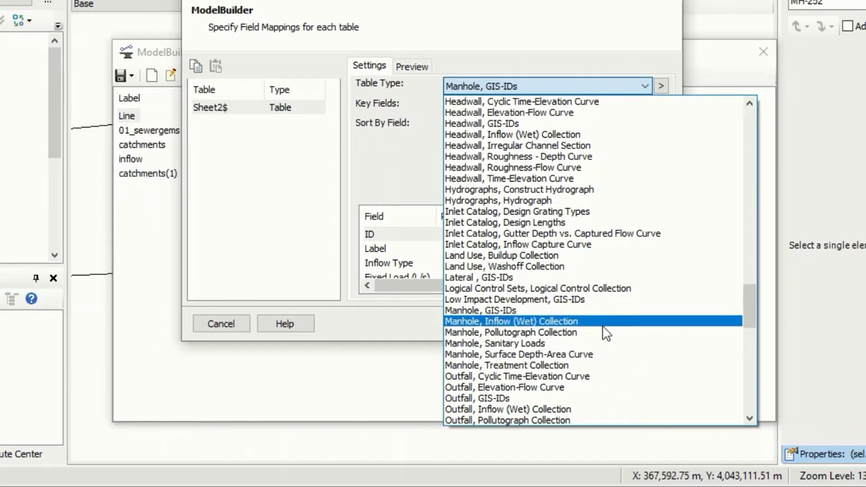
click(508, 320)
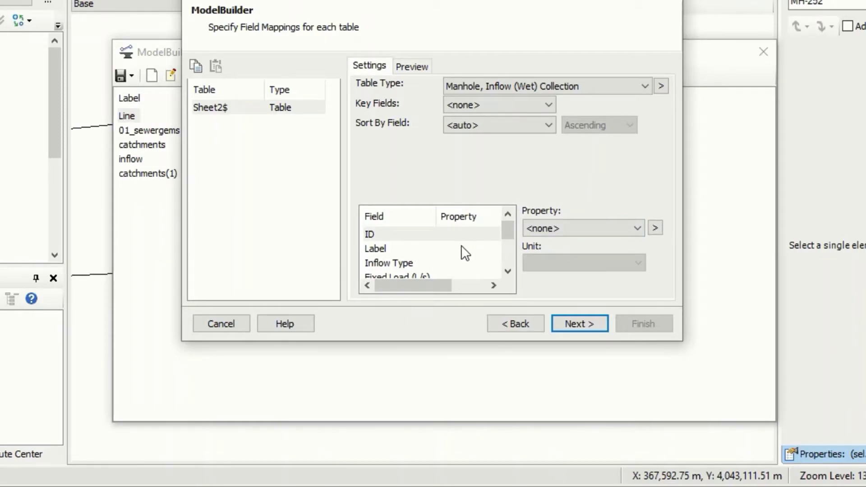
Leave Label unmapped and map the Inflow Type column to Inflow Type (Label)
click(393, 247)
click(585, 228)
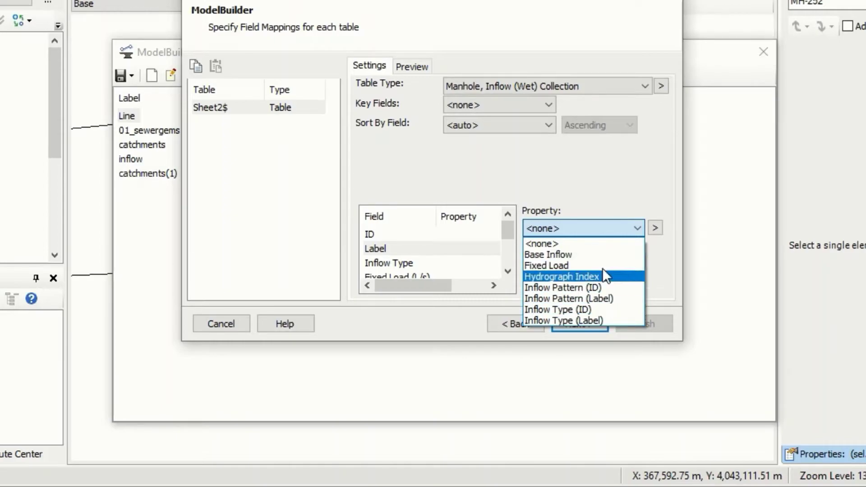
click(607, 243)
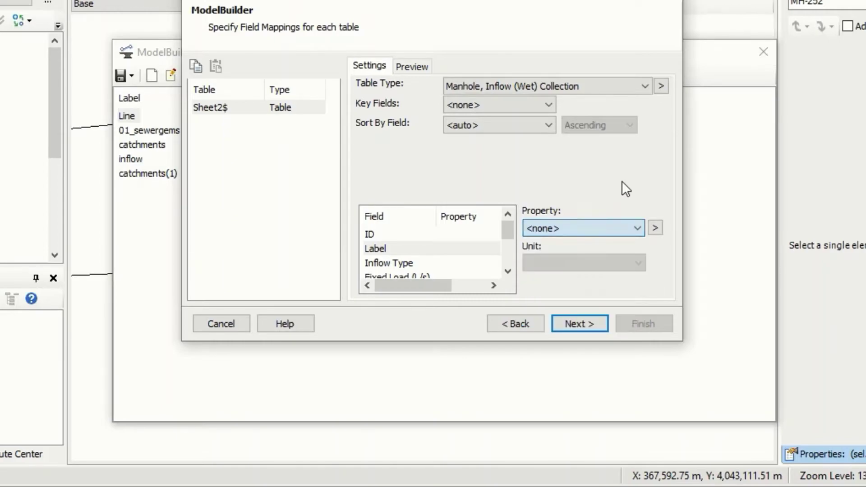
click(393, 263)
click(612, 229)
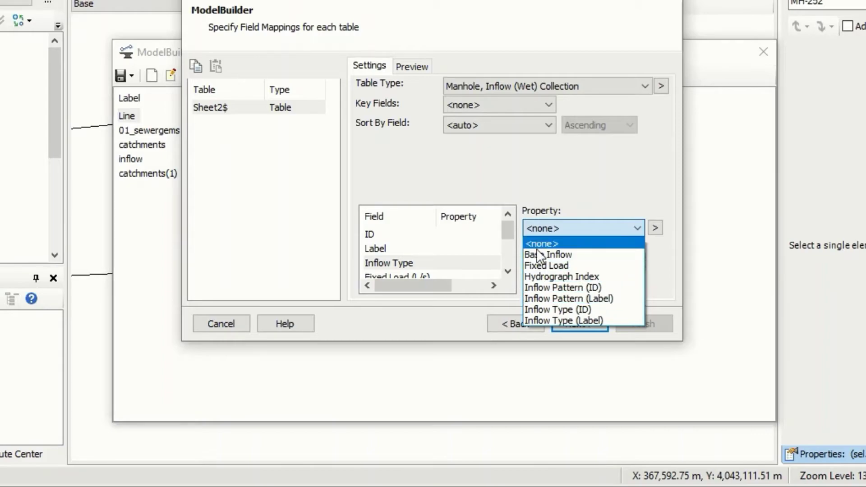
click(602, 320)
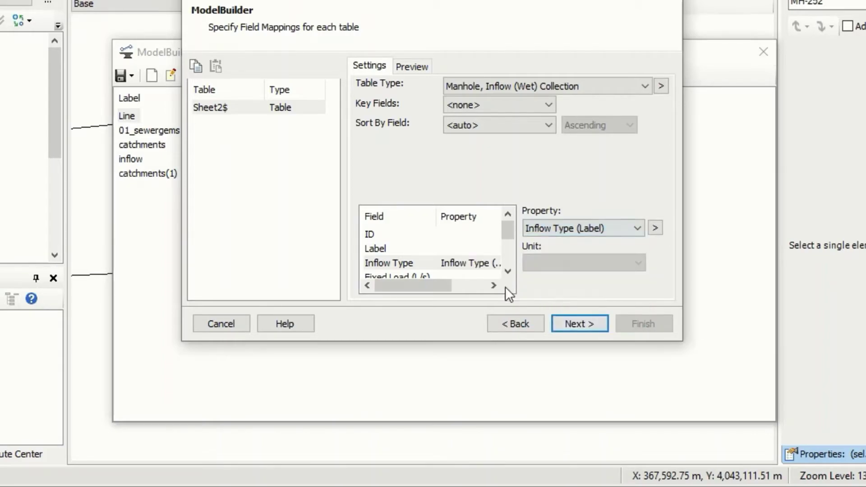
scroll(436, 256, down, 2)
Map Fixed Load (L/s) to Fixed Load and Base Inflow (L/s) to Base Inflow
click(406, 249)
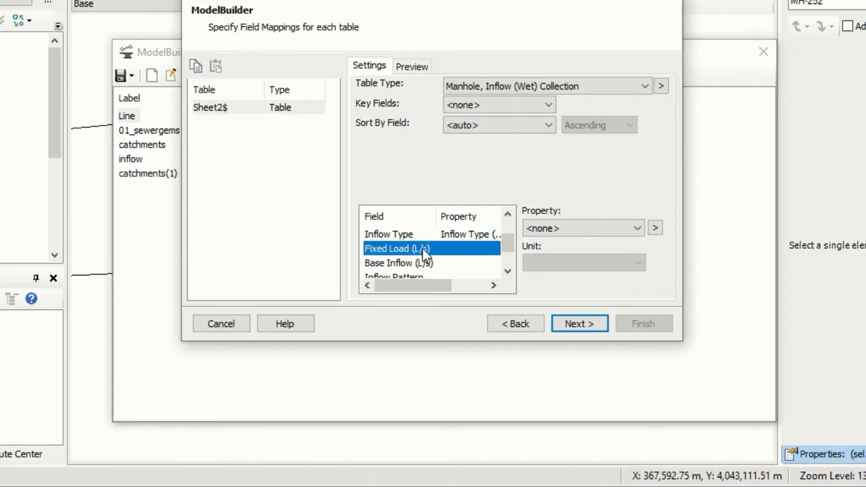
click(607, 230)
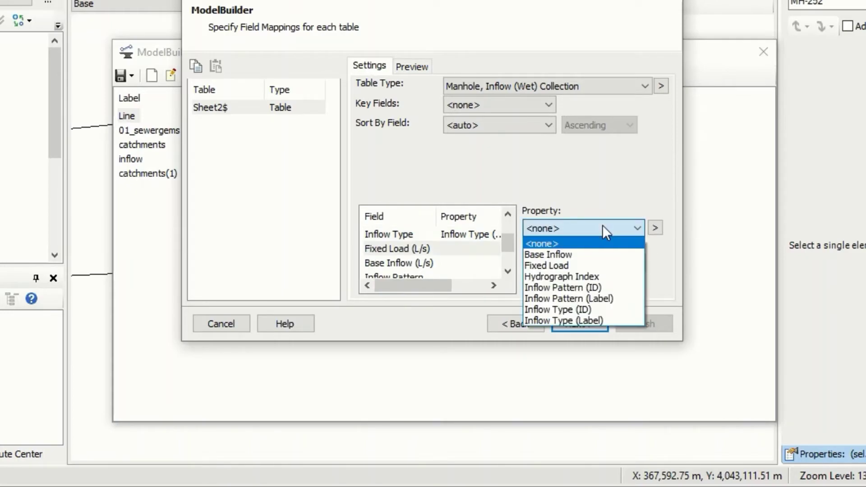
click(581, 266)
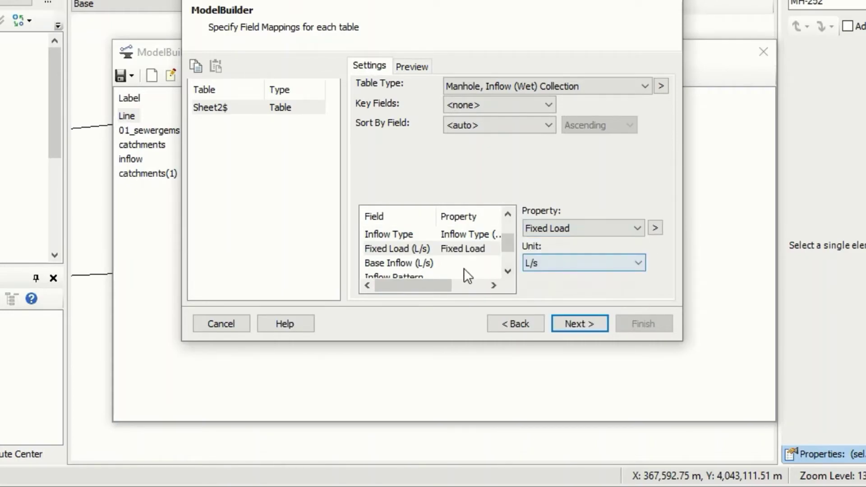
click(408, 265)
click(602, 231)
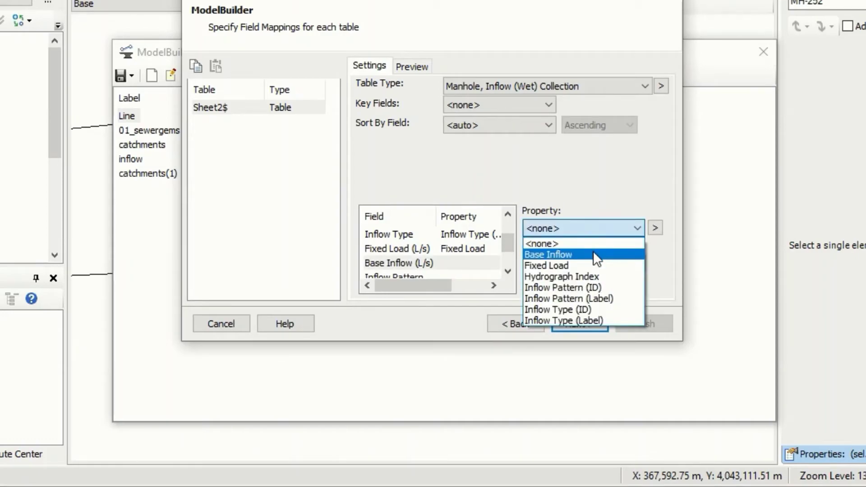
click(549, 251)
scroll(454, 278, down, 1)
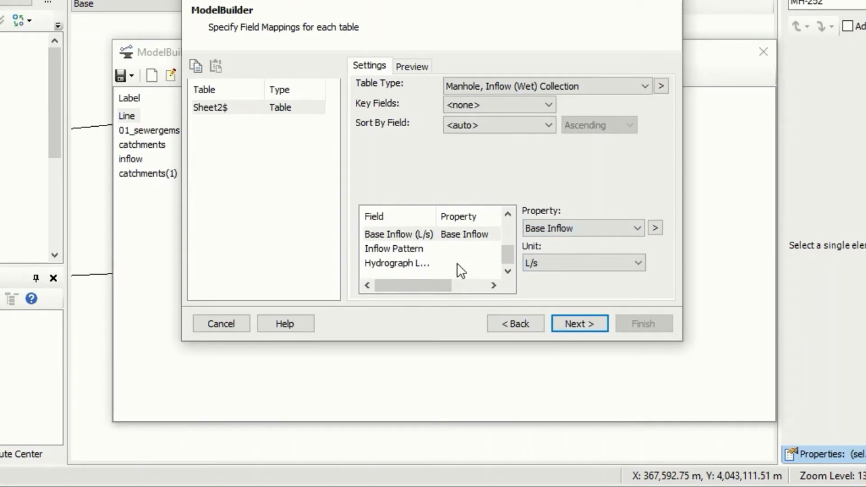
Map Inflow Pattern to Inflow Pattern (Label) and the hydrograph column to Hydrograph Index
click(426, 252)
click(596, 228)
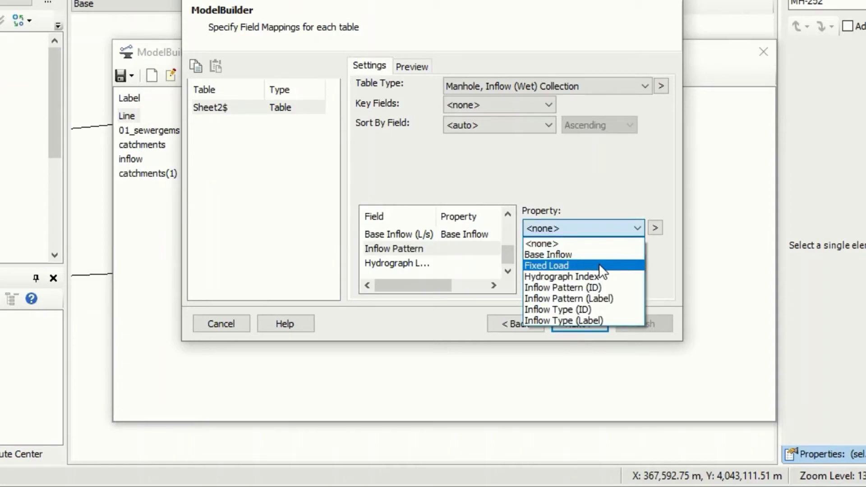
click(617, 298)
click(440, 263)
click(610, 228)
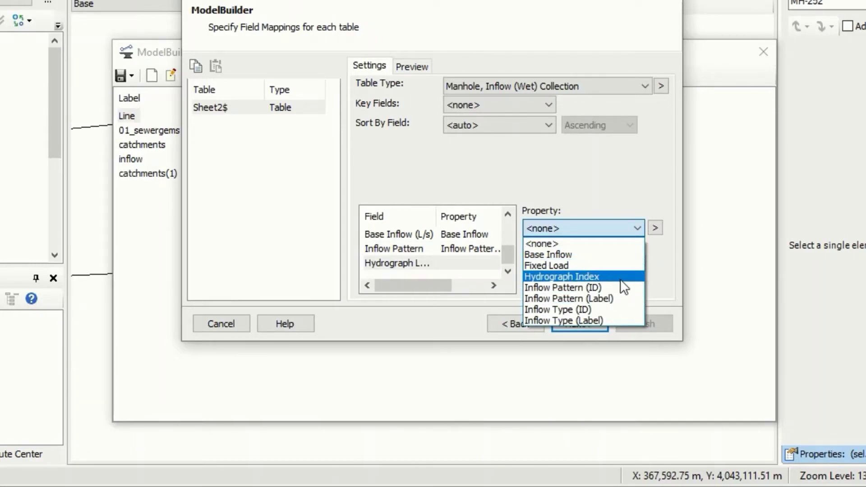
click(596, 277)
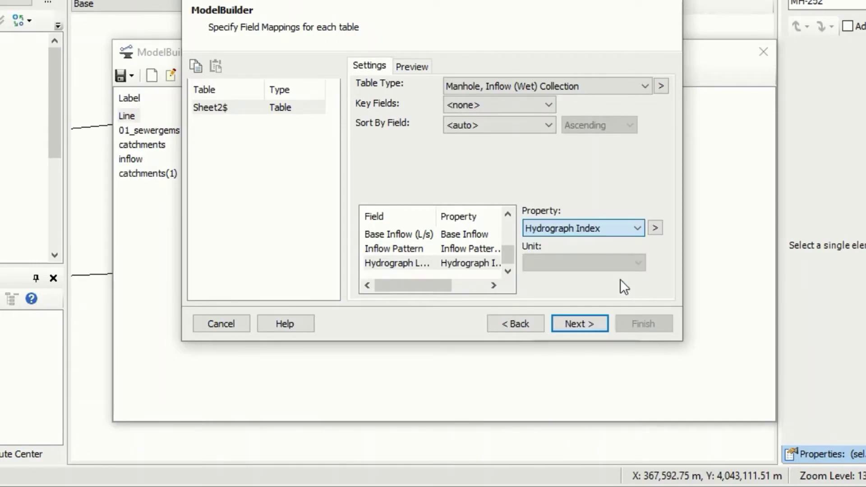
Resolve the missing key field warning by setting Label as the key field
click(587, 324)
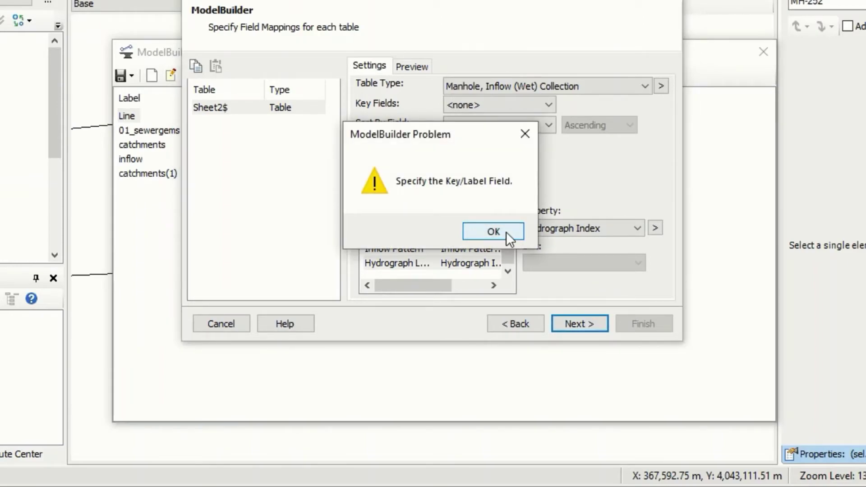
click(493, 232)
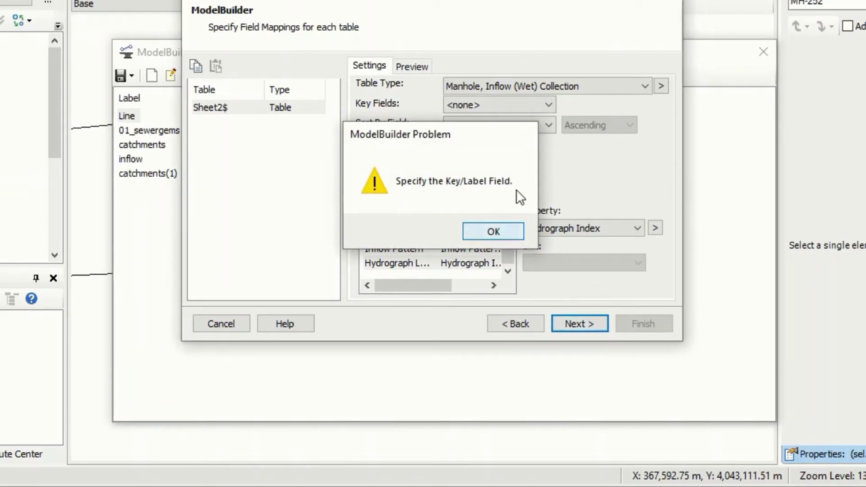
click(549, 103)
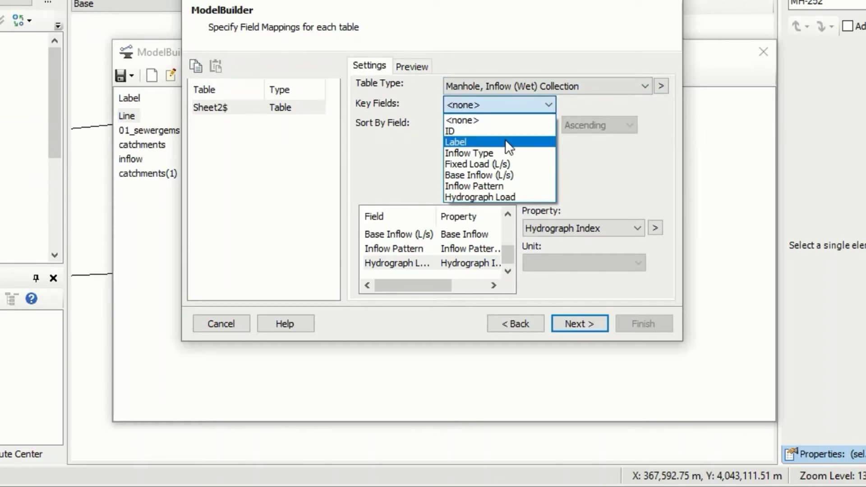
click(506, 141)
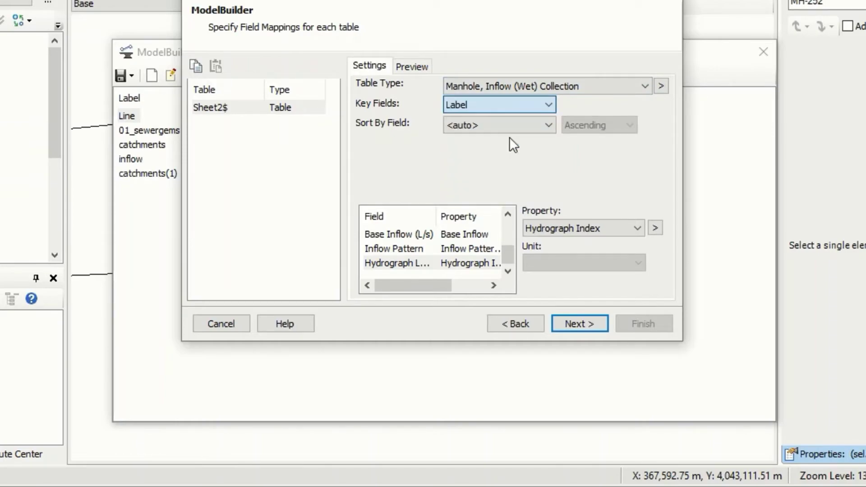
Finish the ModelBuilder wizard and sync the Rain connection into the model, updating 28 manholes
click(584, 323)
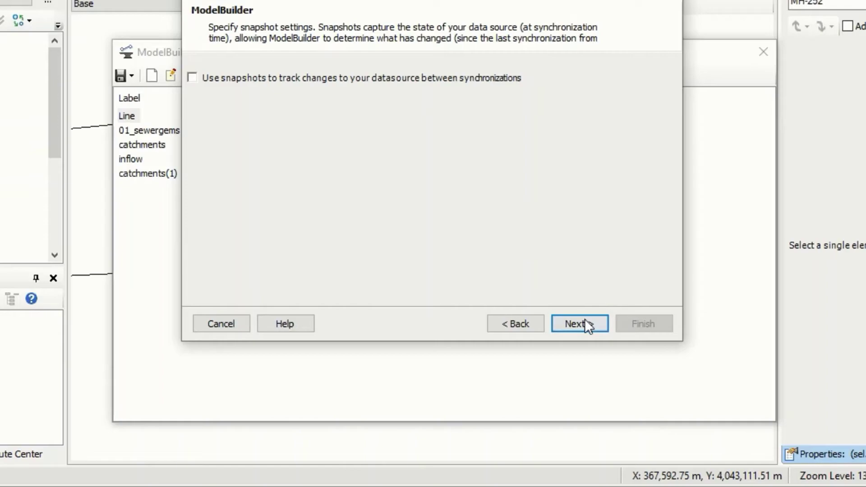
click(584, 319)
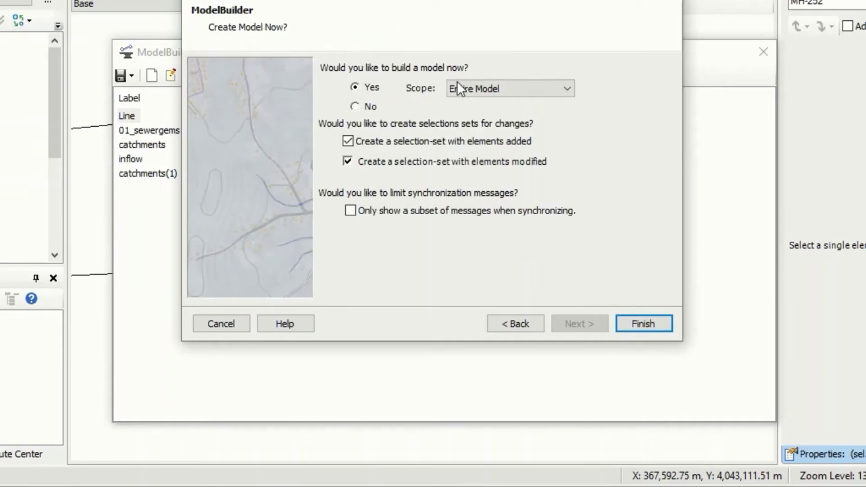
click(634, 323)
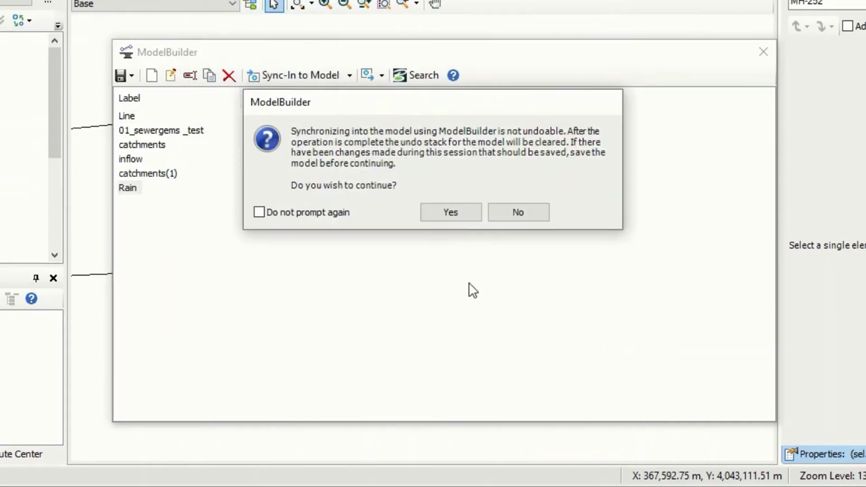
click(449, 212)
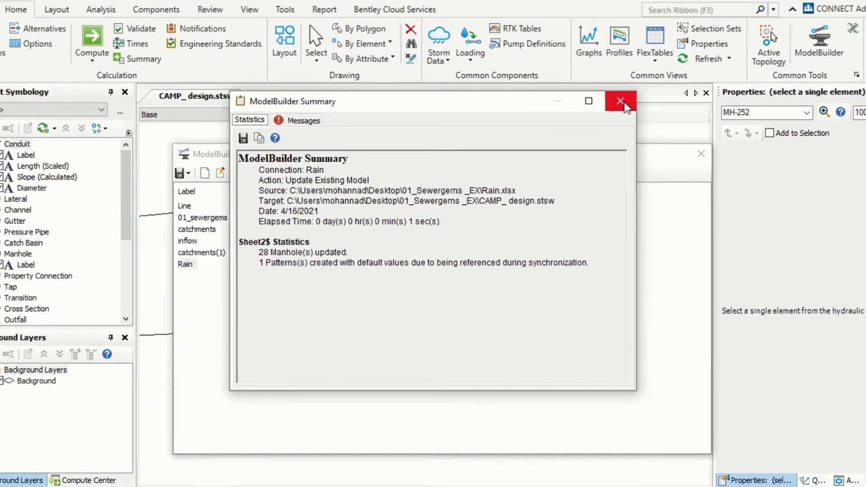
Close the ModelBuilder Summary and ModelBuilder windows
click(621, 102)
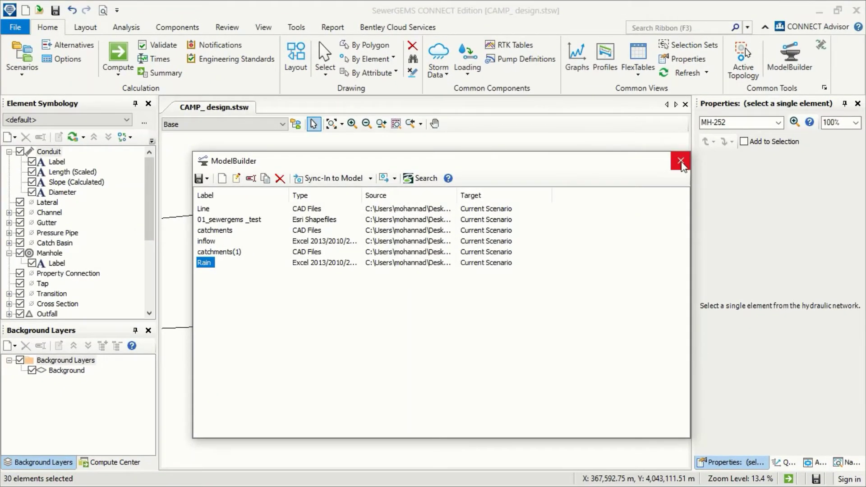
click(682, 162)
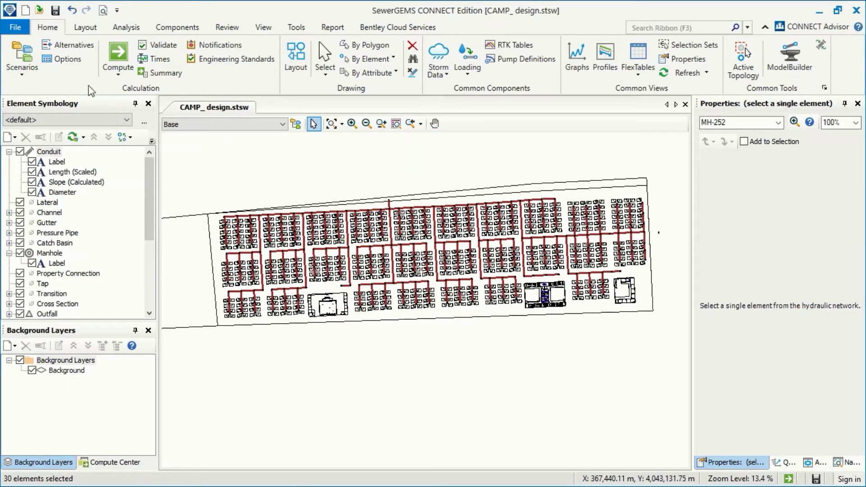
Show the imported Fixed Load values for 30 manholes in the Inflow Control Center
click(178, 28)
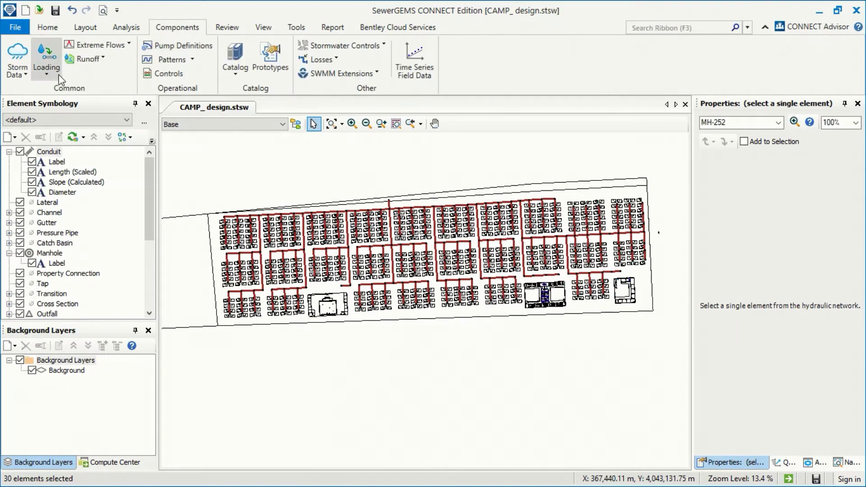
click(46, 61)
click(89, 109)
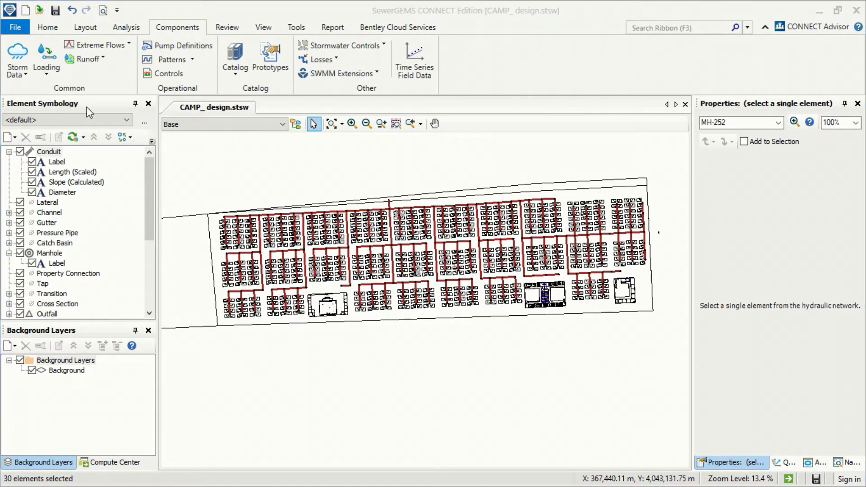
click(447, 271)
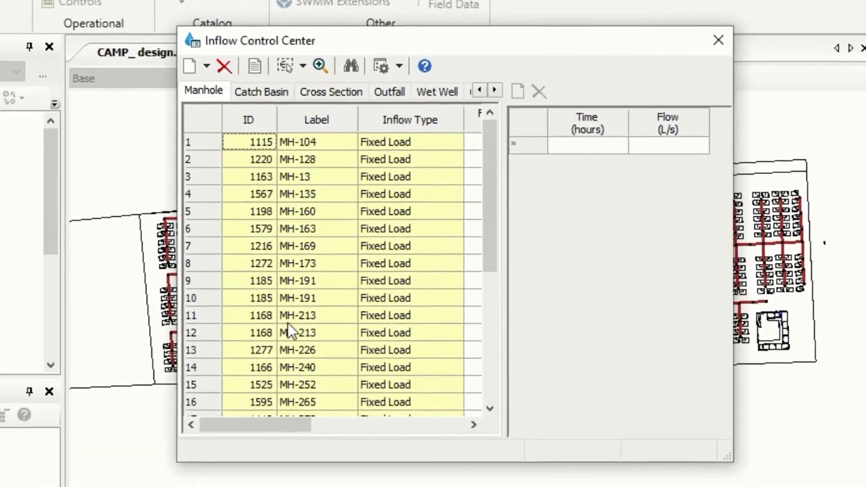
scroll(291, 231, down, 5)
scroll(298, 268, up, 5)
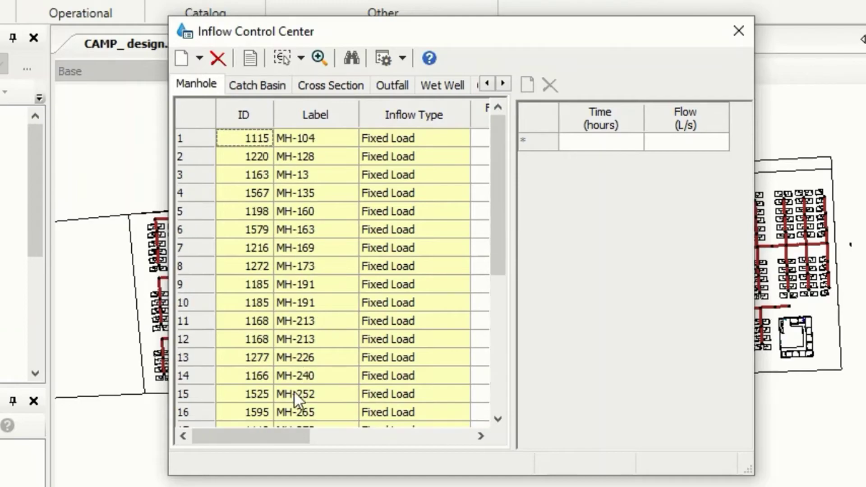
drag(278, 435, 333, 436)
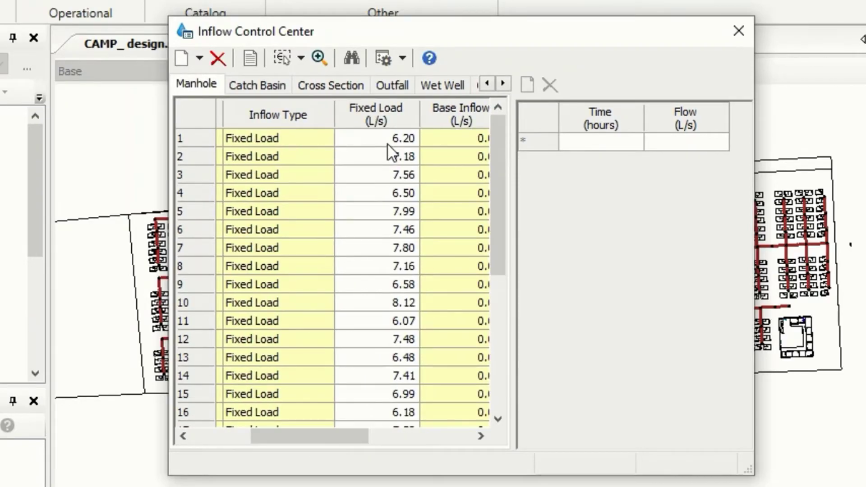
scroll(393, 224, down, 5)
scroll(400, 291, down, 3)
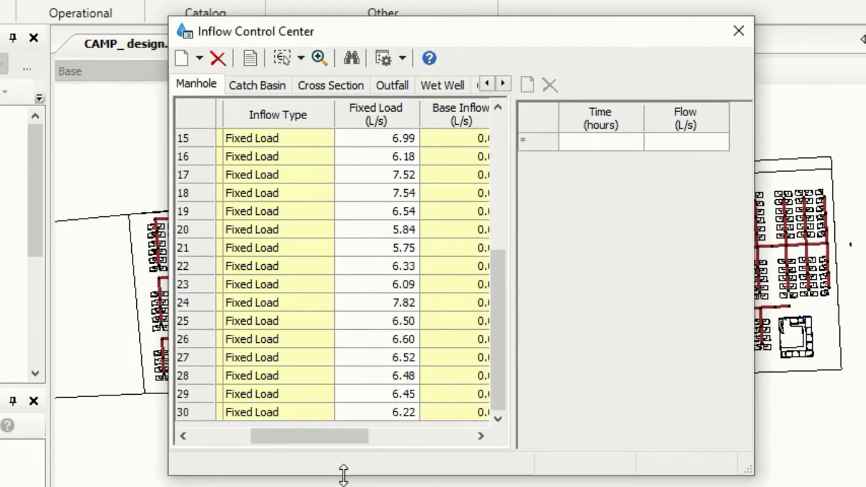
mouse_move(343, 437)
mouse_down()
mouse_move(375, 440)
mouse_move(298, 437)
mouse_up()
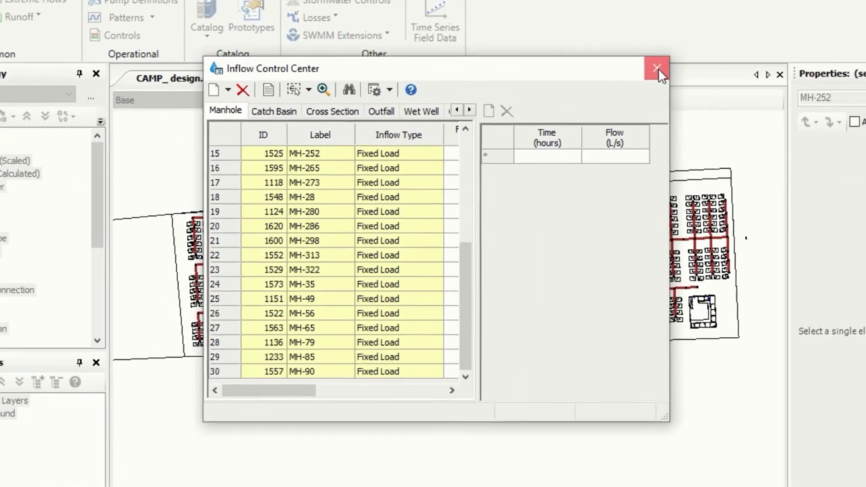
Close the Inflow Control Center and select manhole MH-169 in the network view
click(658, 68)
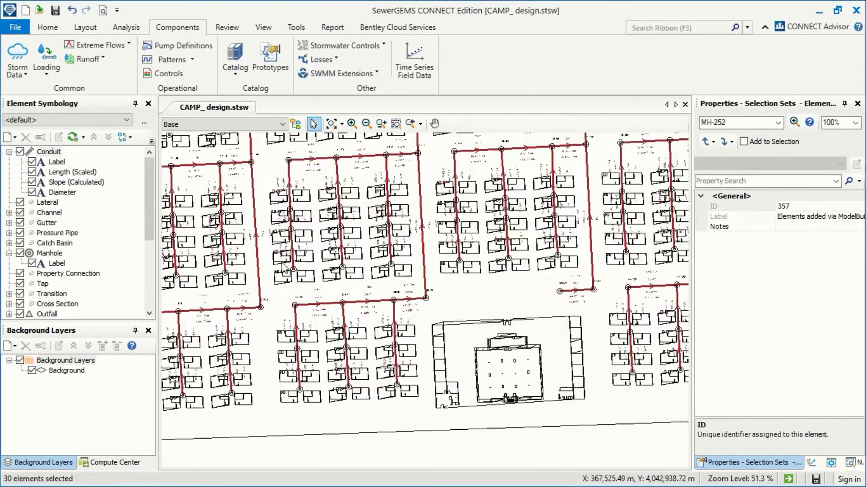
scroll(398, 309, up, 2)
scroll(398, 308, down, 5)
scroll(398, 308, down, 1)
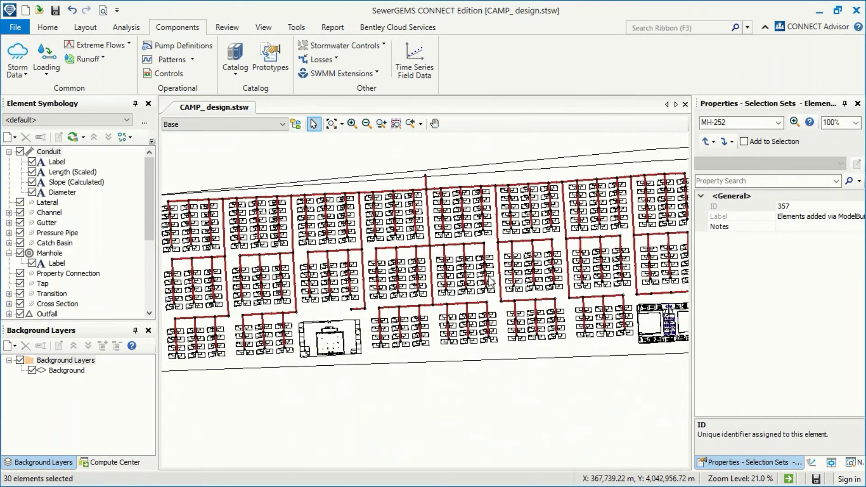
middle_drag(398, 308, 434, 257)
scroll(559, 270, up, 1)
scroll(512, 283, up, 6)
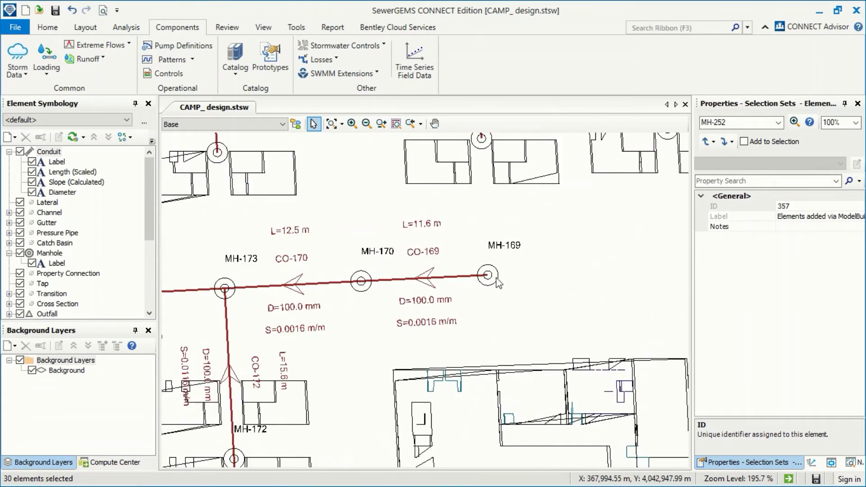
click(488, 276)
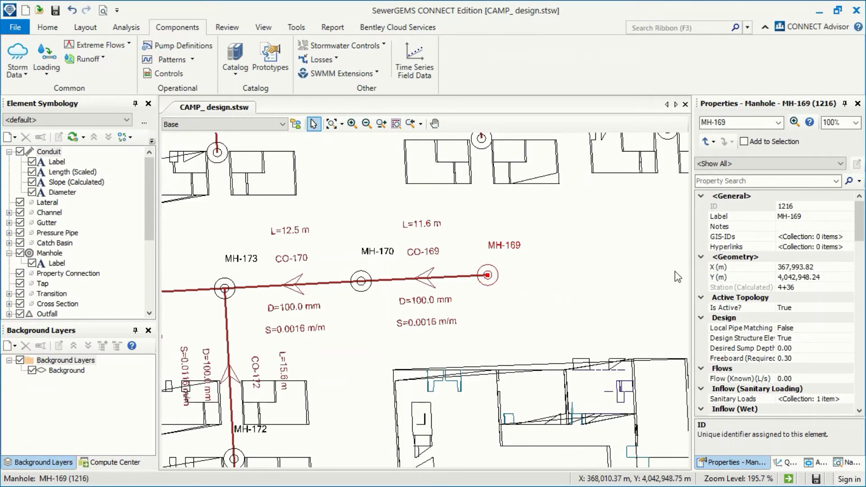
scroll(779, 305, down, 2)
scroll(778, 305, down, 2)
drag(862, 245, 863, 213)
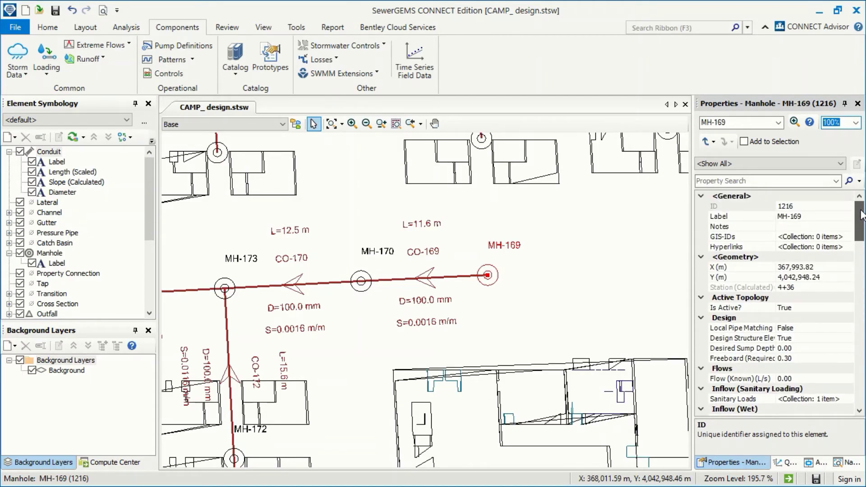
scroll(836, 322, down, 1)
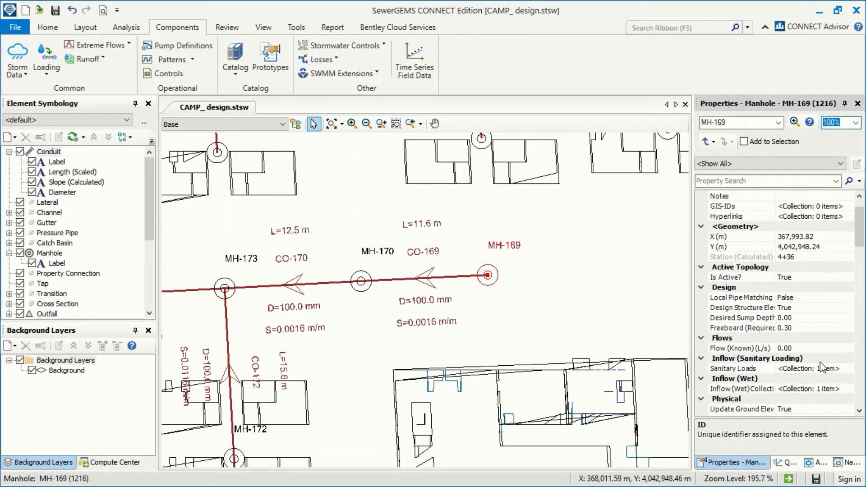
scroll(837, 382, down, 1)
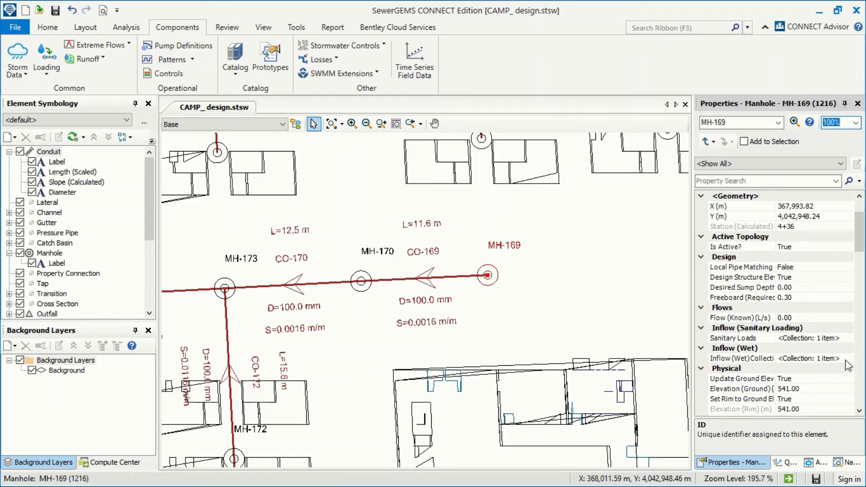
Review MH-169's Inflow (Wet) Collection showing a 7.80 L/s fixed load
click(850, 360)
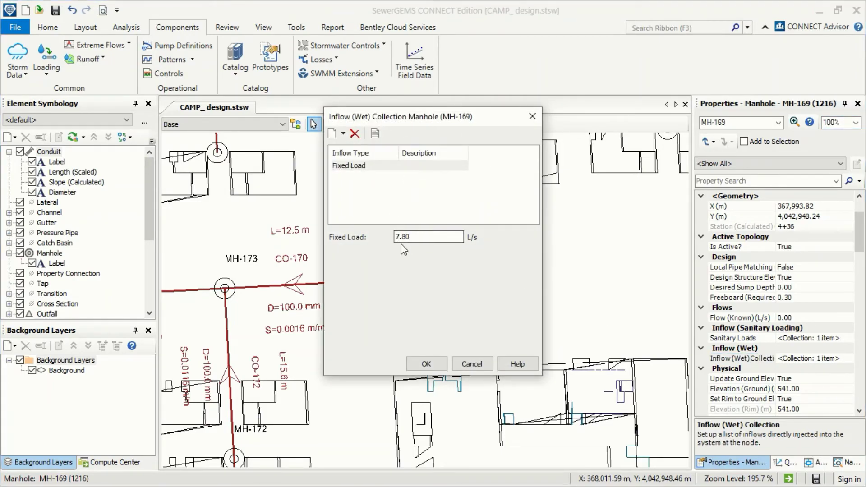
click(430, 363)
Review MH-169's Sanitary Loads listing a health center load with 400 loading units
click(850, 339)
click(850, 338)
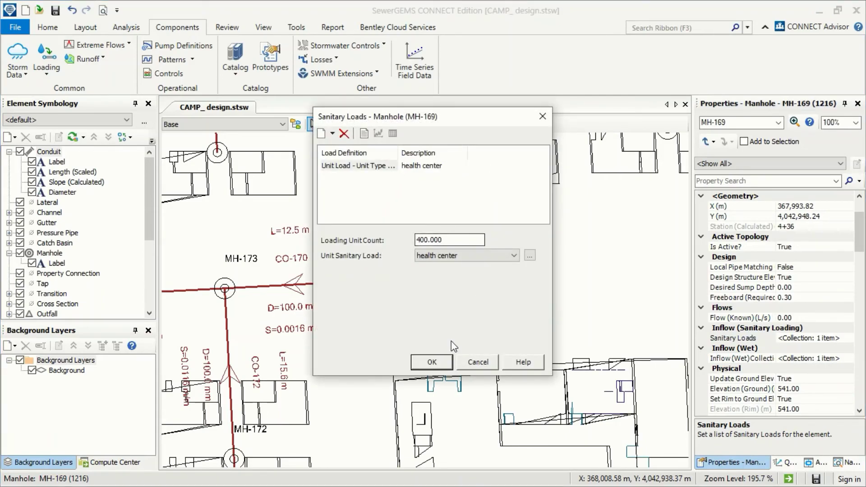
click(431, 362)
scroll(521, 278, down, 2)
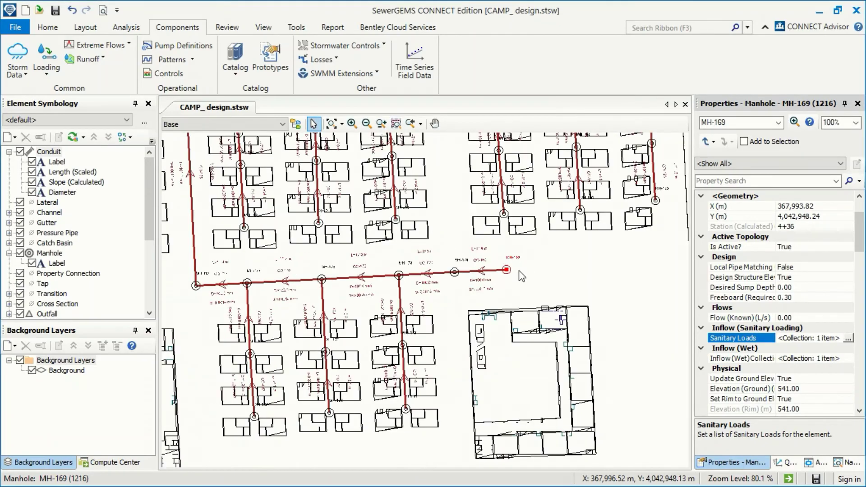
scroll(513, 281, down, 2)
scroll(513, 281, down, 2)
scroll(514, 280, down, 2)
scroll(487, 339, down, 1)
drag(404, 248, 412, 252)
scroll(409, 252, down, 1)
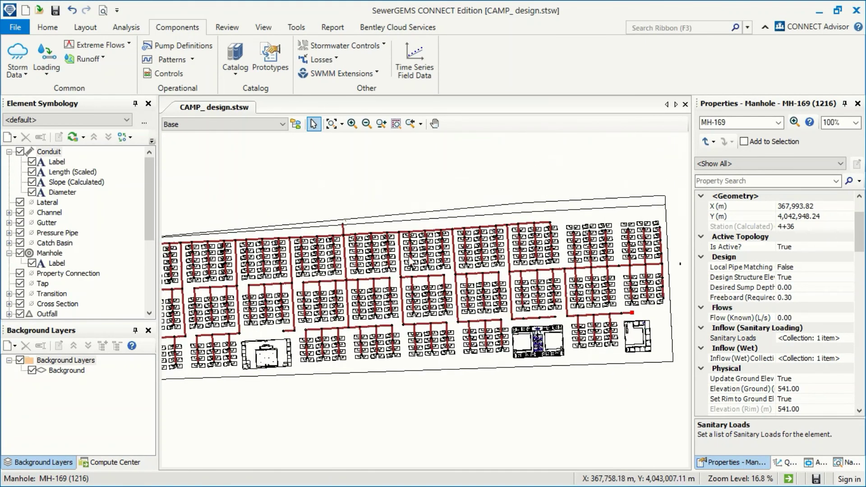
scroll(407, 257, down, 1)
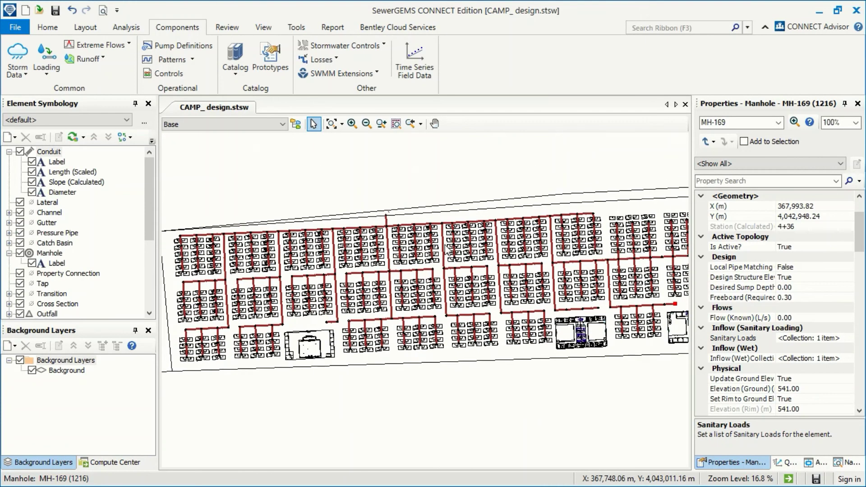
Validate the model and acknowledge the 'No validation issues found' result
click(442, 170)
click(126, 28)
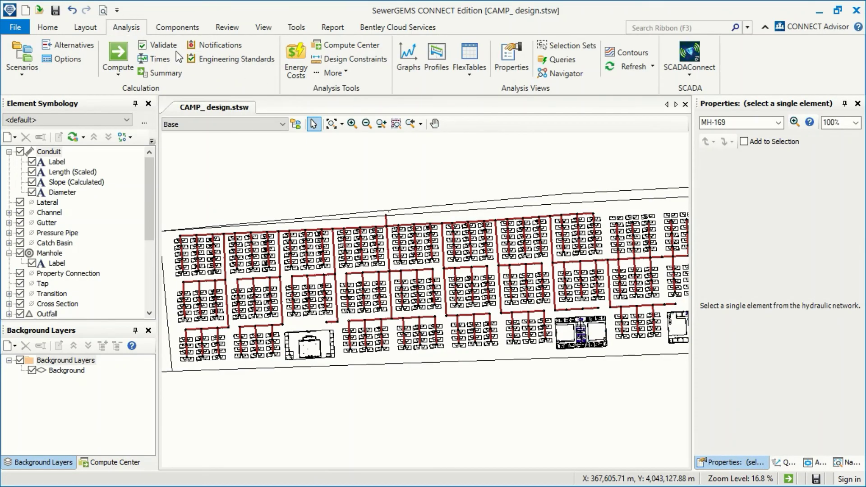
click(163, 45)
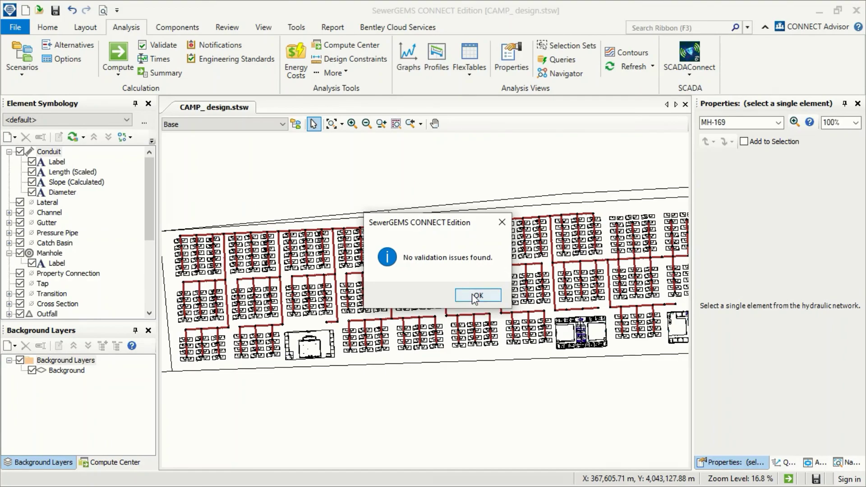
click(477, 296)
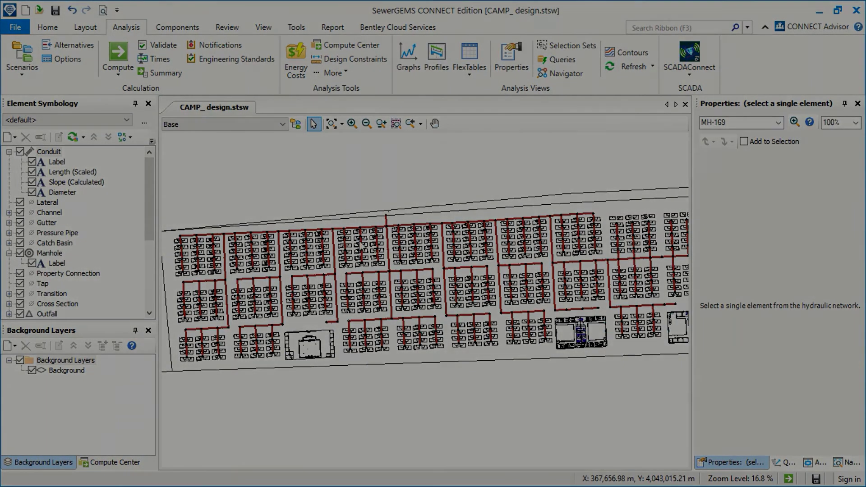